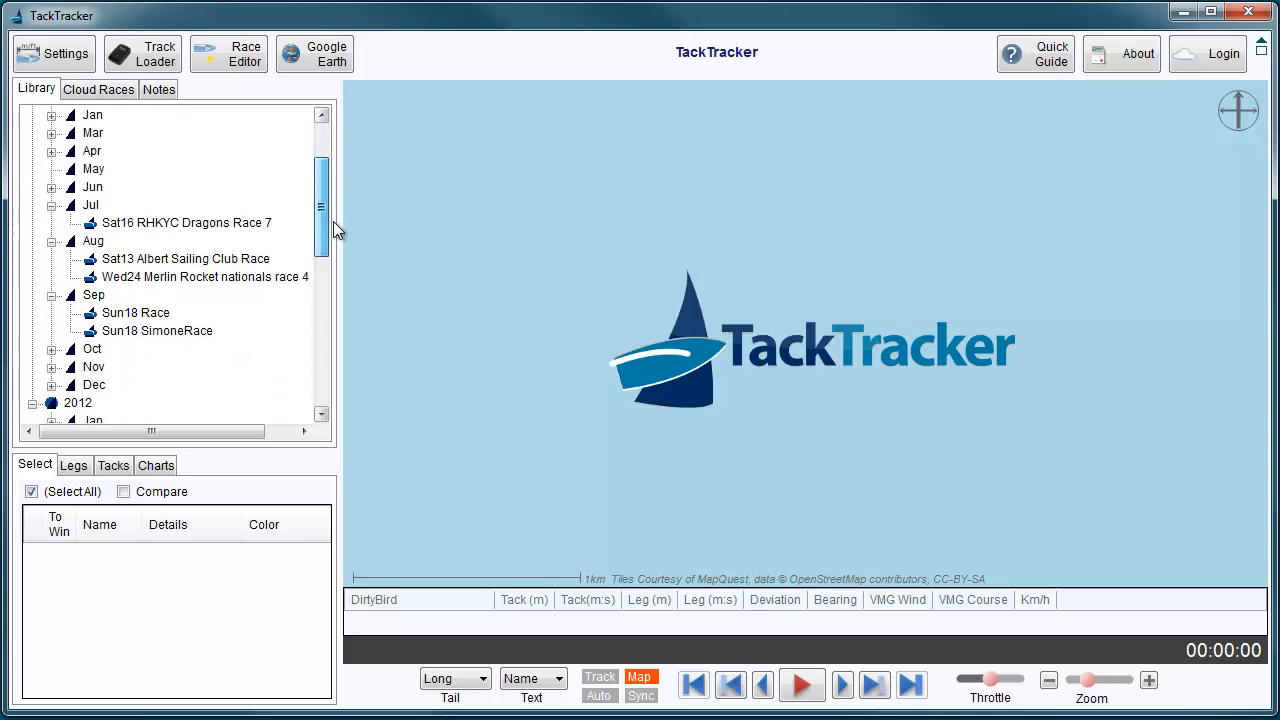
- Load Sat11 Race 3 from February 2012 in the library and move its replay to about 11 minutes
scroll(328, 210, "down", 1)
scroll(331, 220, "down", 4)
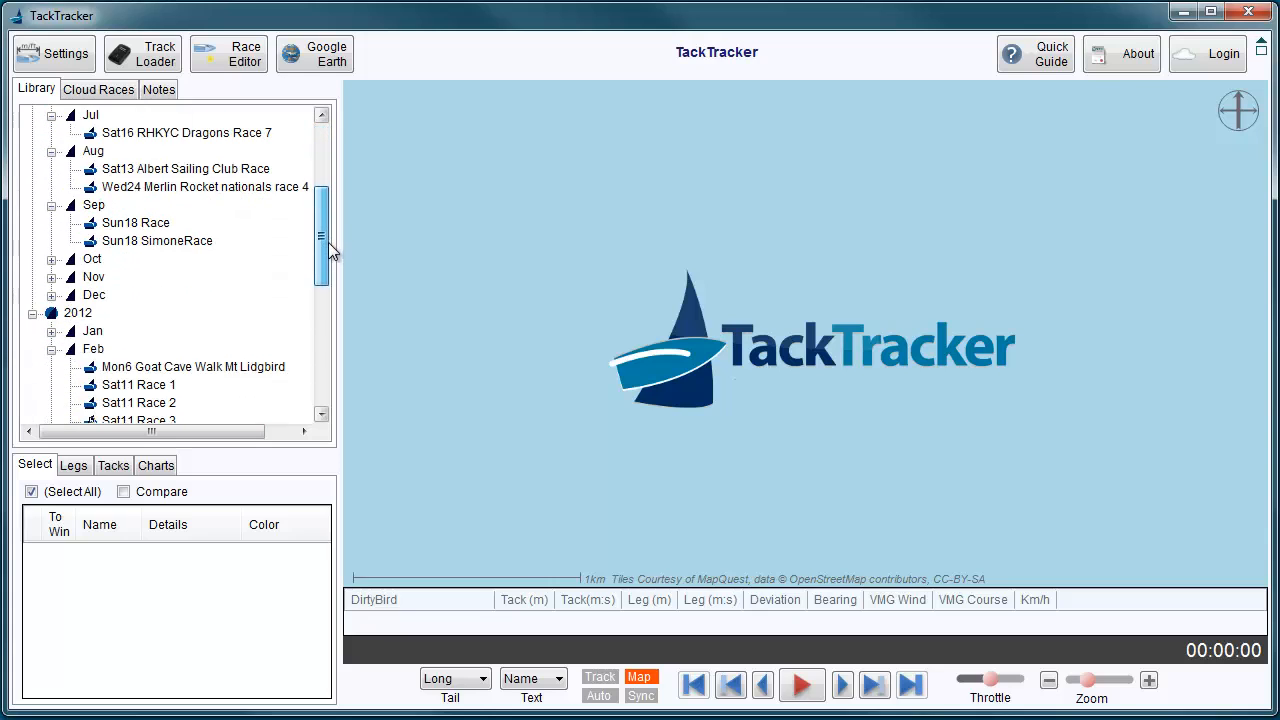
left_click(176, 280)
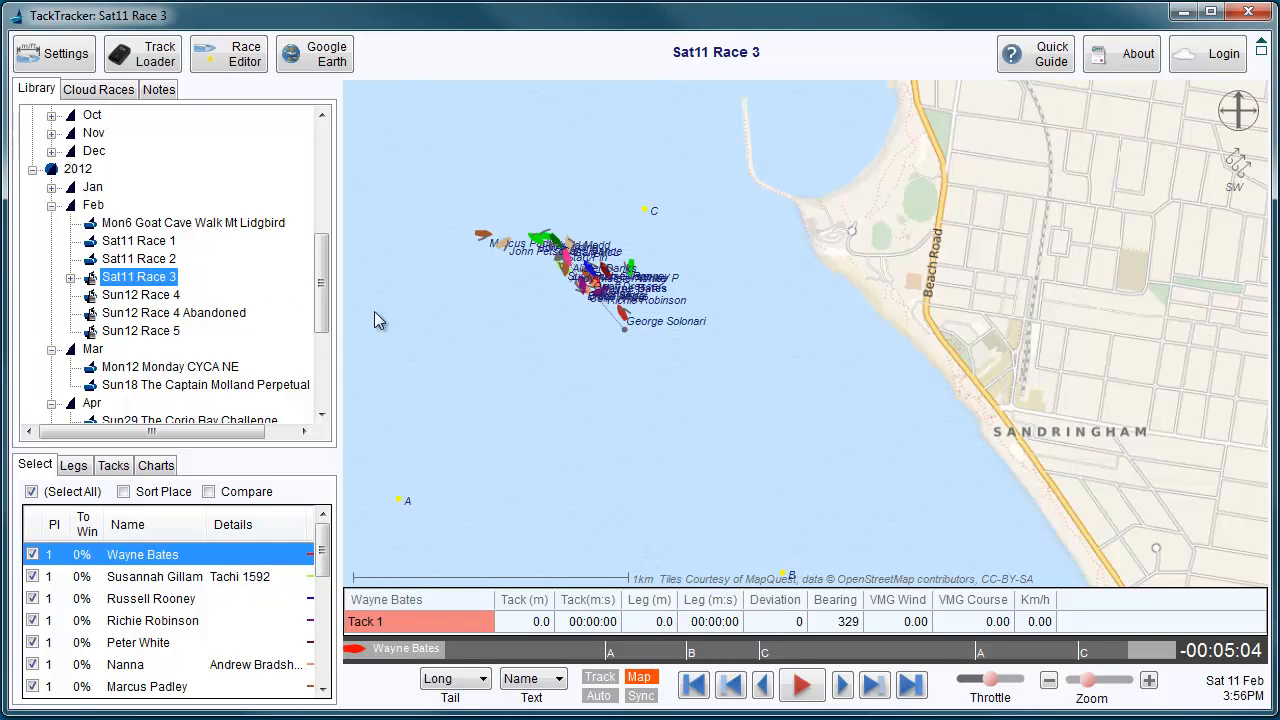
left_click_drag(448, 334, 528, 318)
left_click_drag(463, 643, 611, 648)
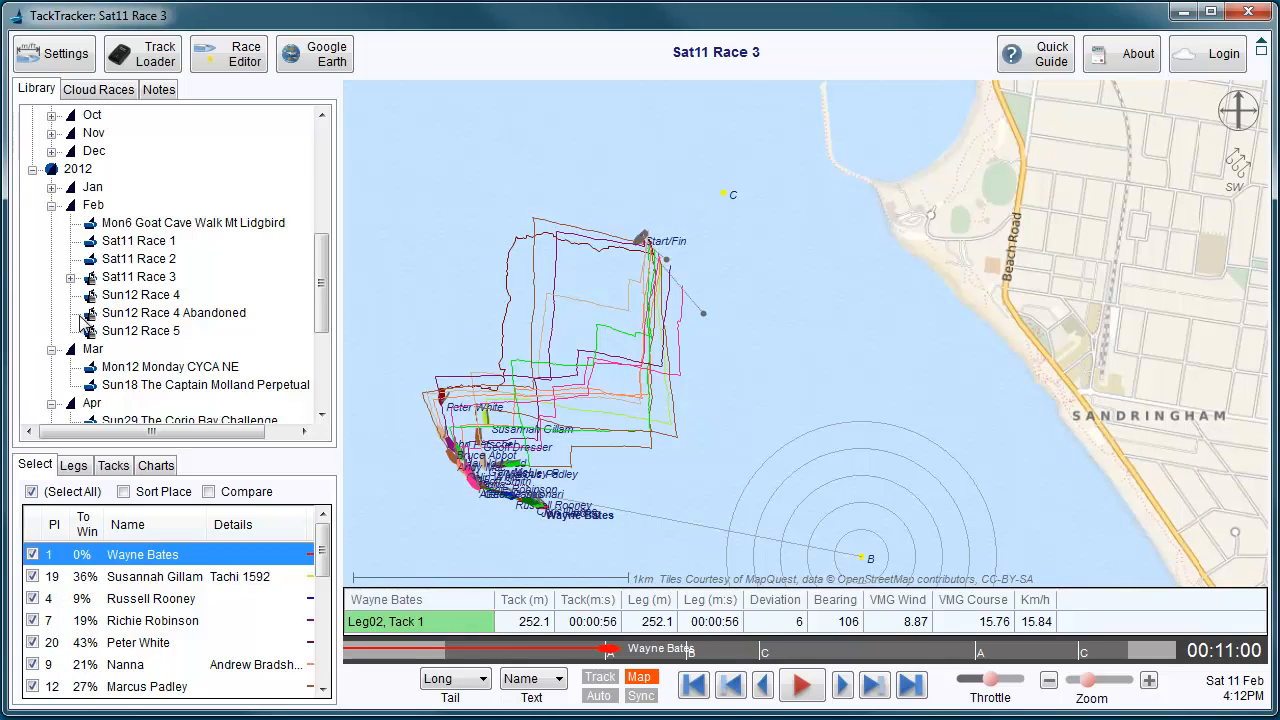
- Begin a new race dated 18 August 2012 at the Blairgowrie YS landmark, and close the Race Editor without creating it
left_click(66, 206)
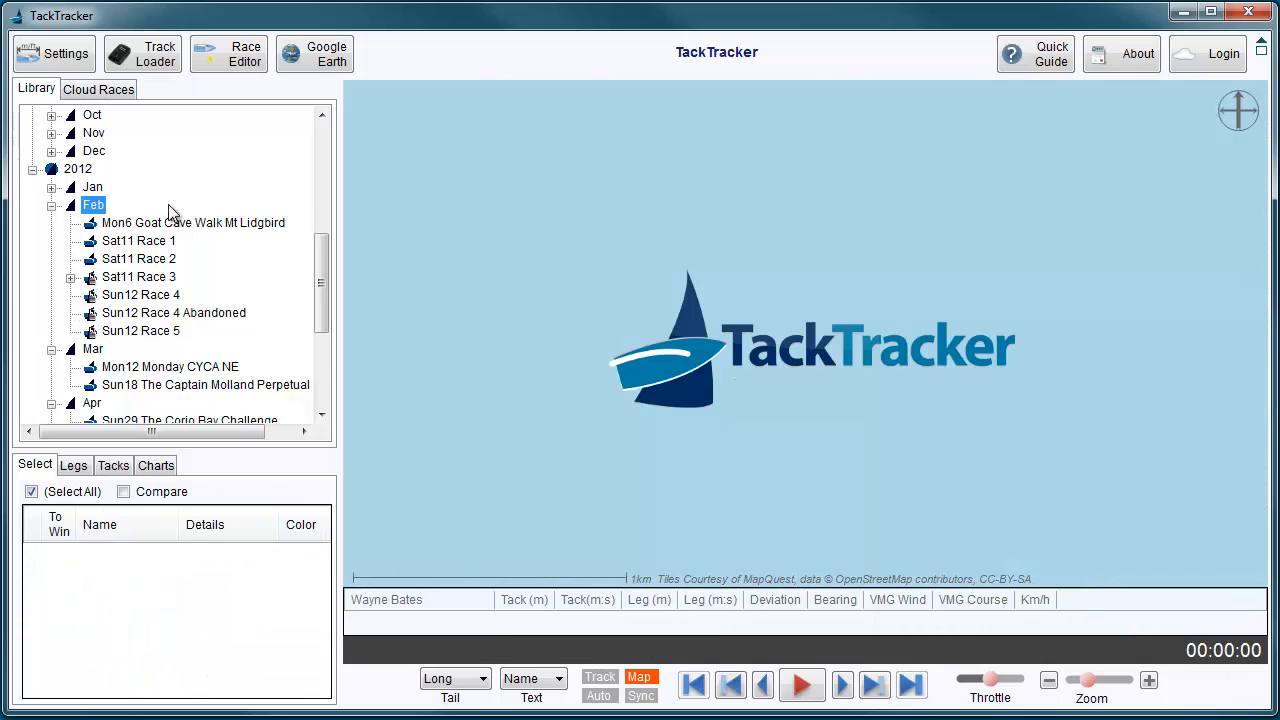
left_click(243, 52)
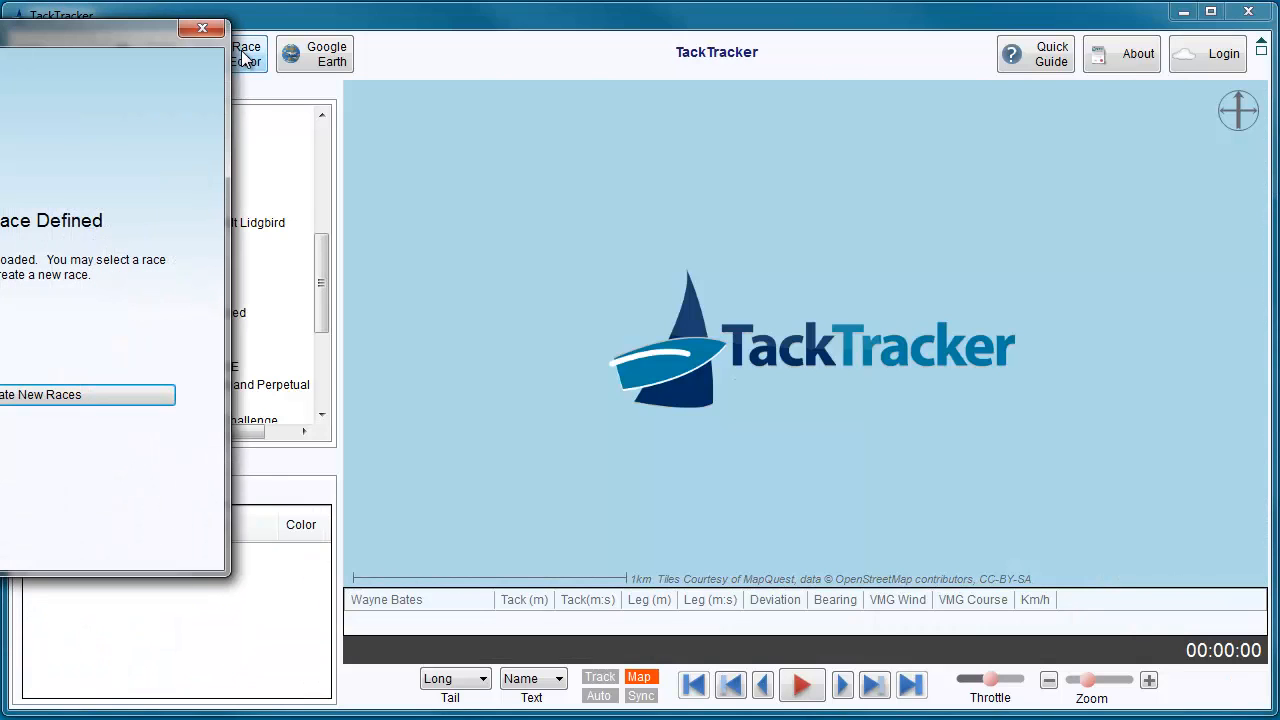
left_click_drag(133, 35, 415, 109)
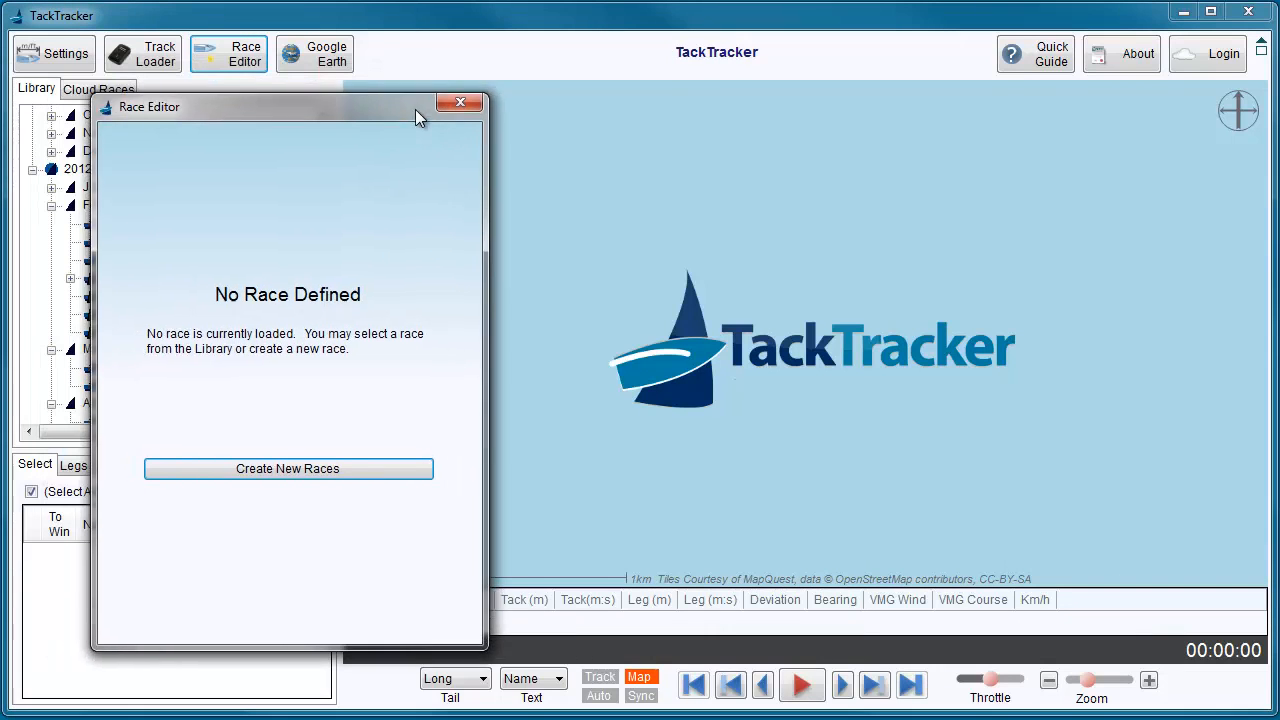
left_click(323, 470)
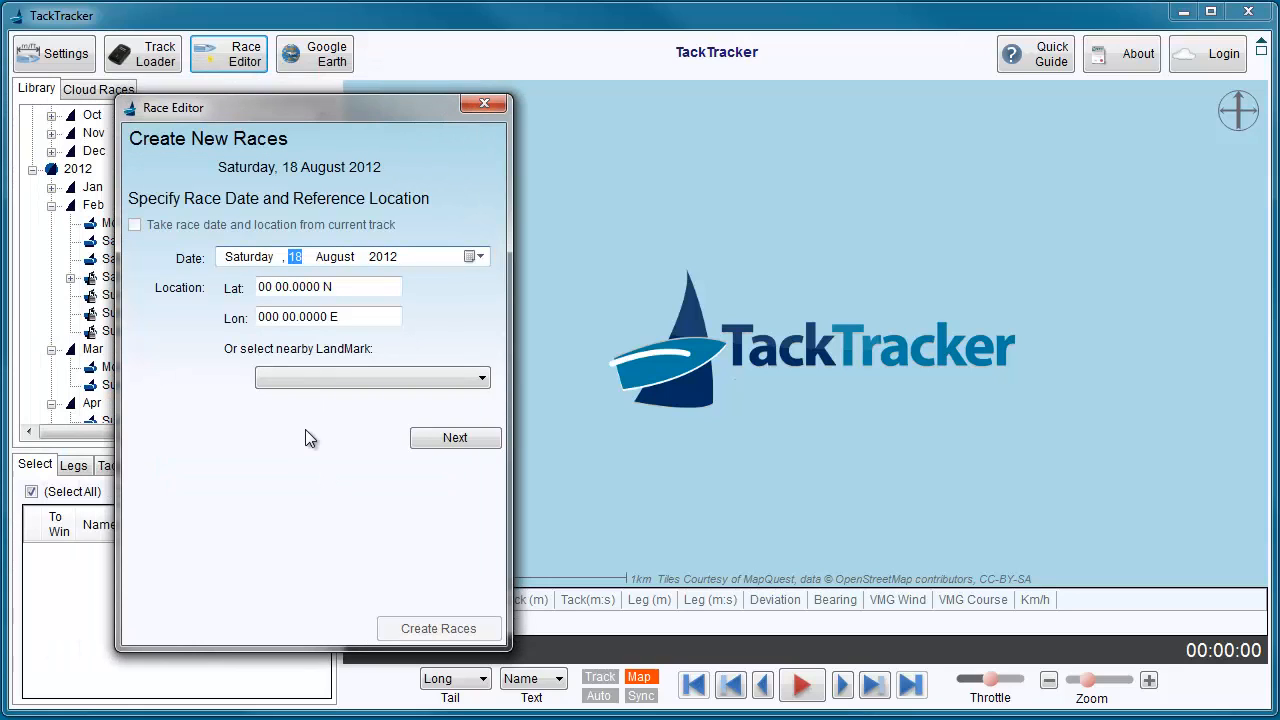
left_click(471, 256)
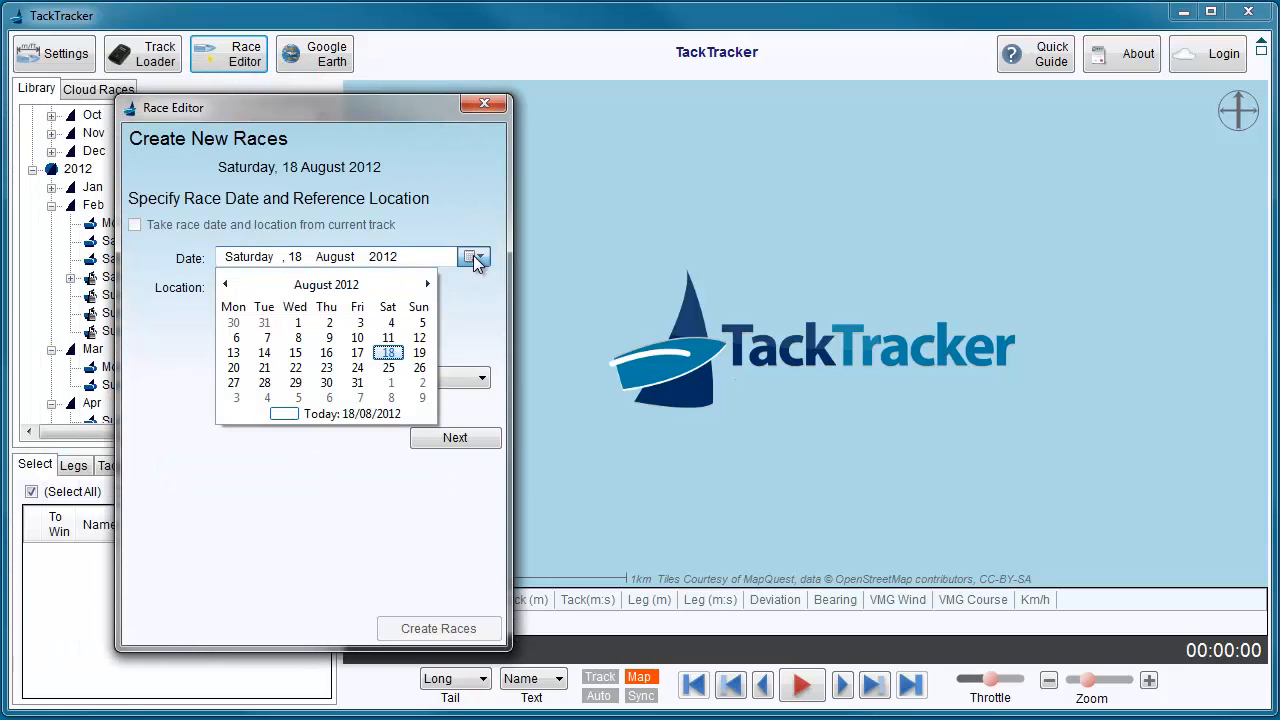
left_click(390, 352)
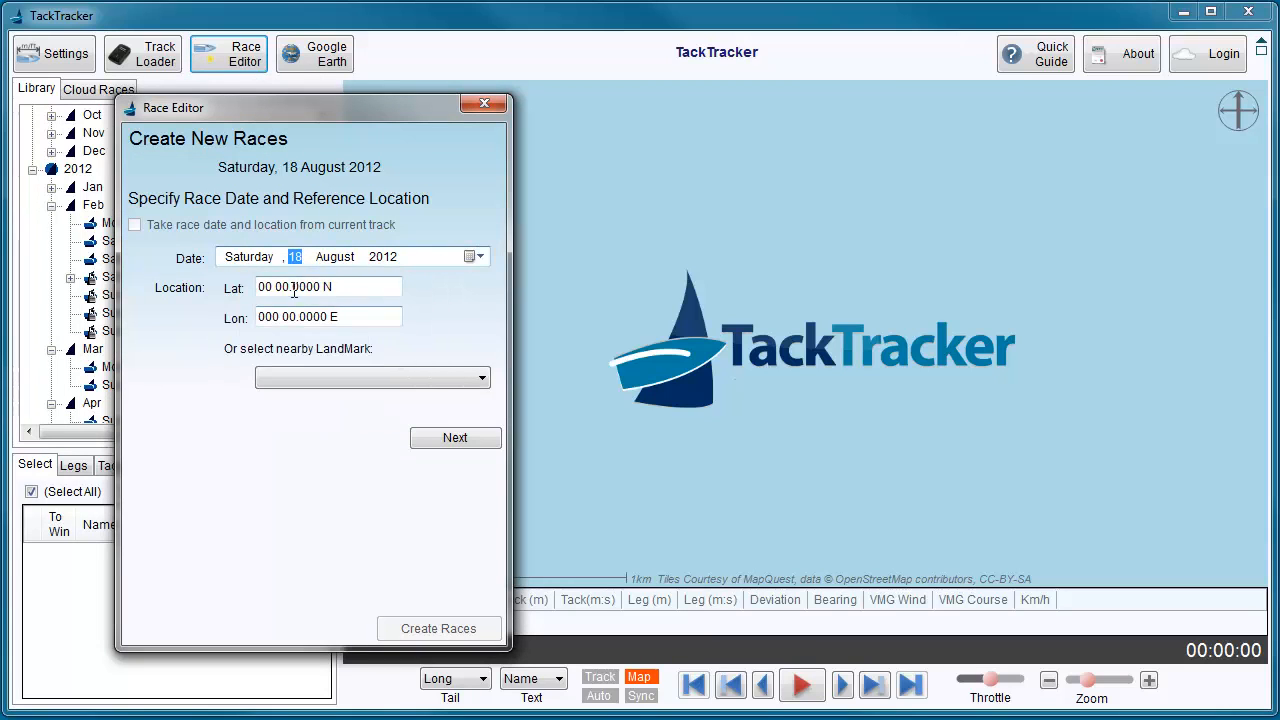
left_click(341, 374)
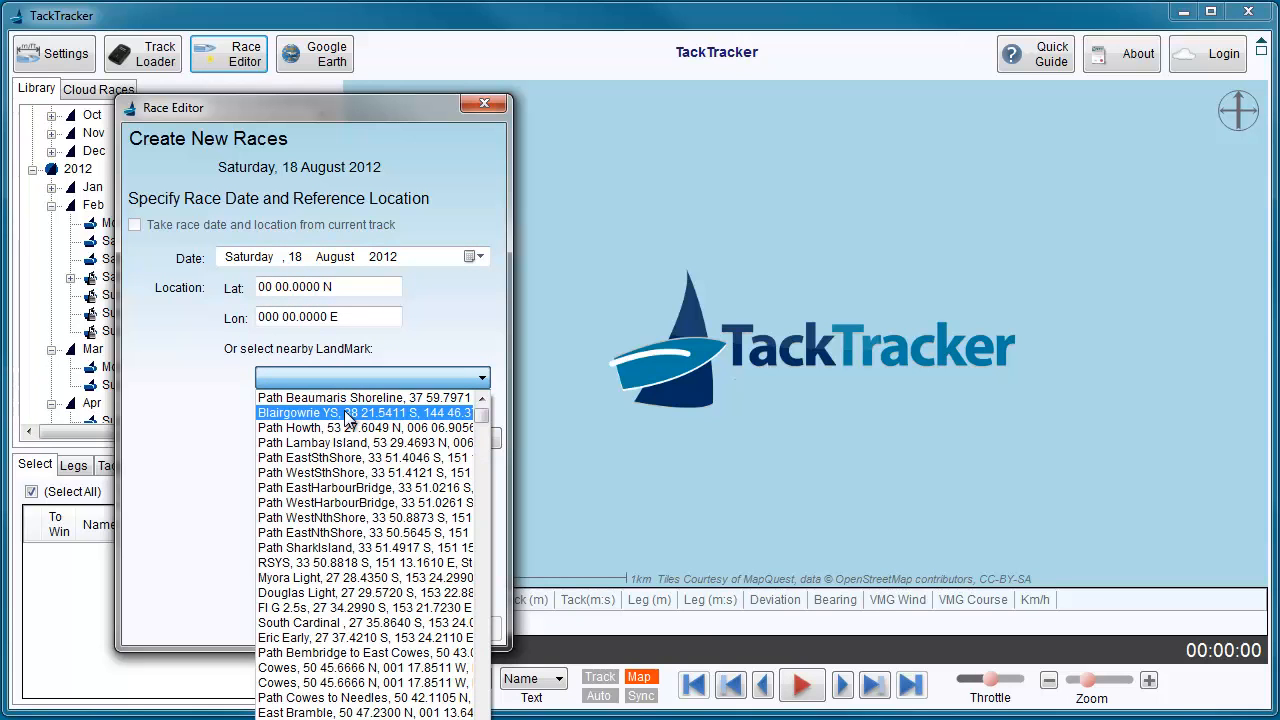
left_click(348, 413)
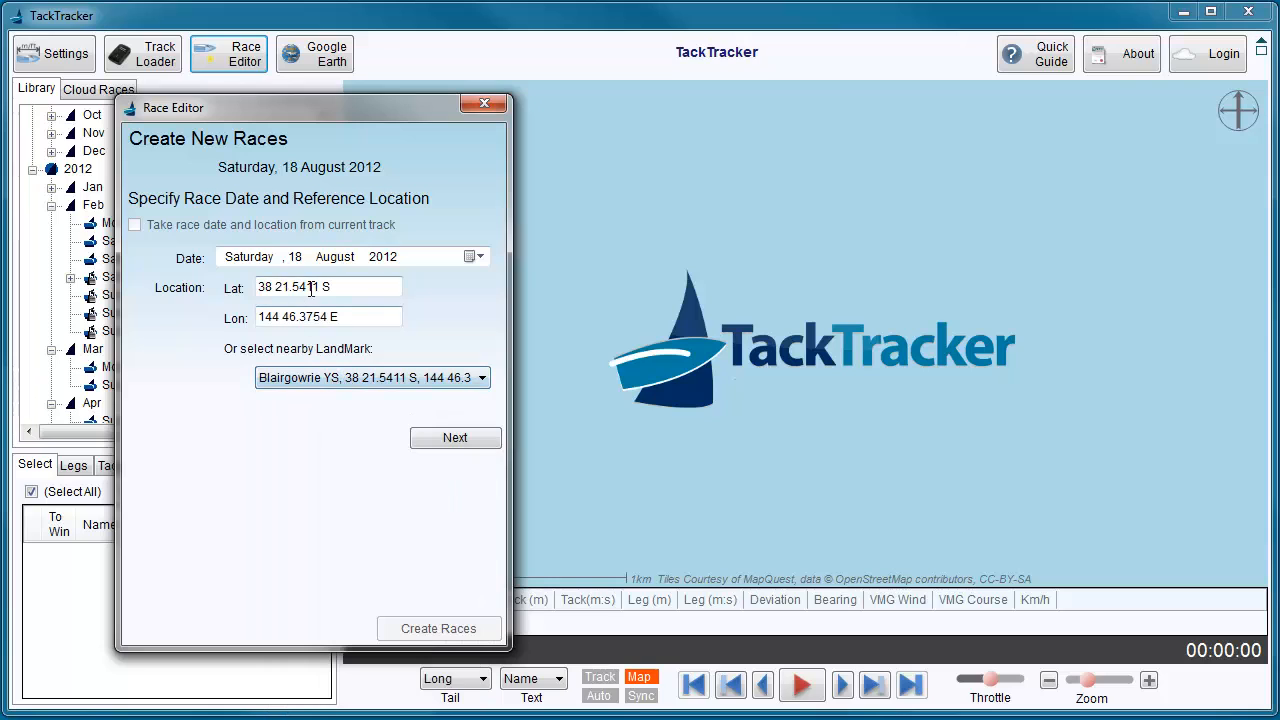
left_click(443, 438)
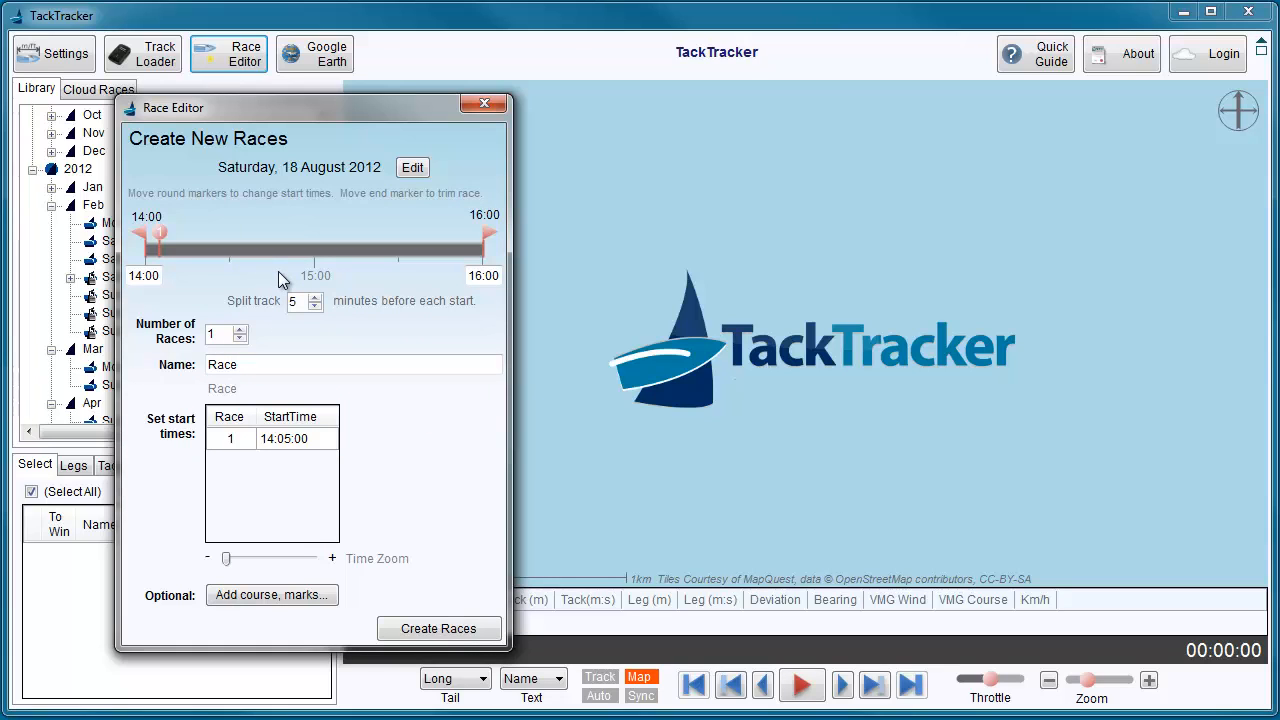
left_click(483, 104)
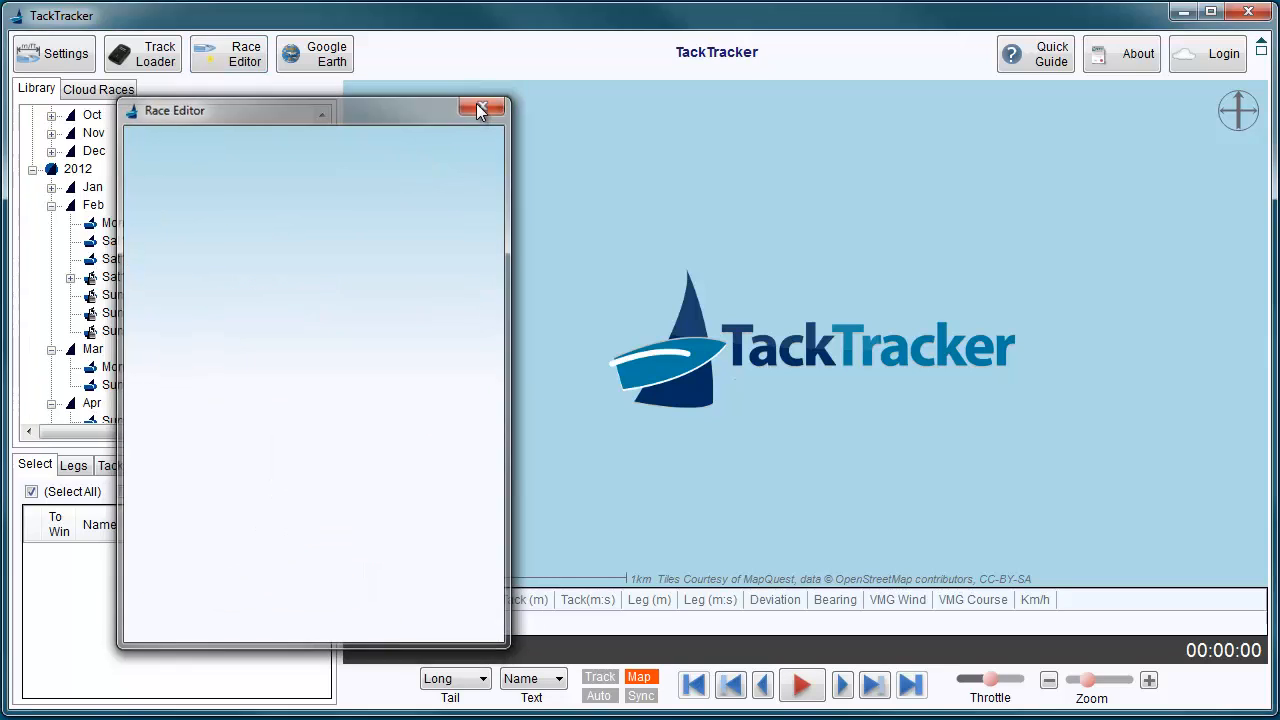
- Open the Track Loader and filter the loaded tracks to the date 12/02/2012
left_click(155, 60)
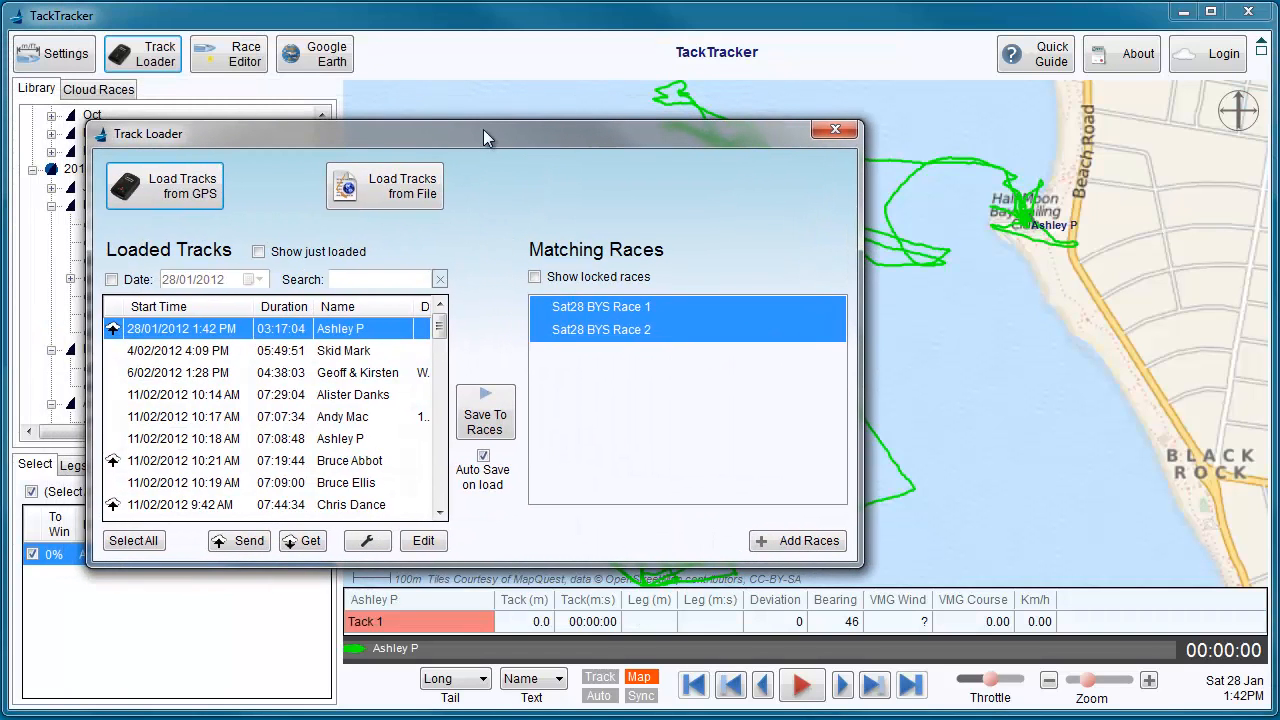
left_click_drag(441, 331, 452, 420)
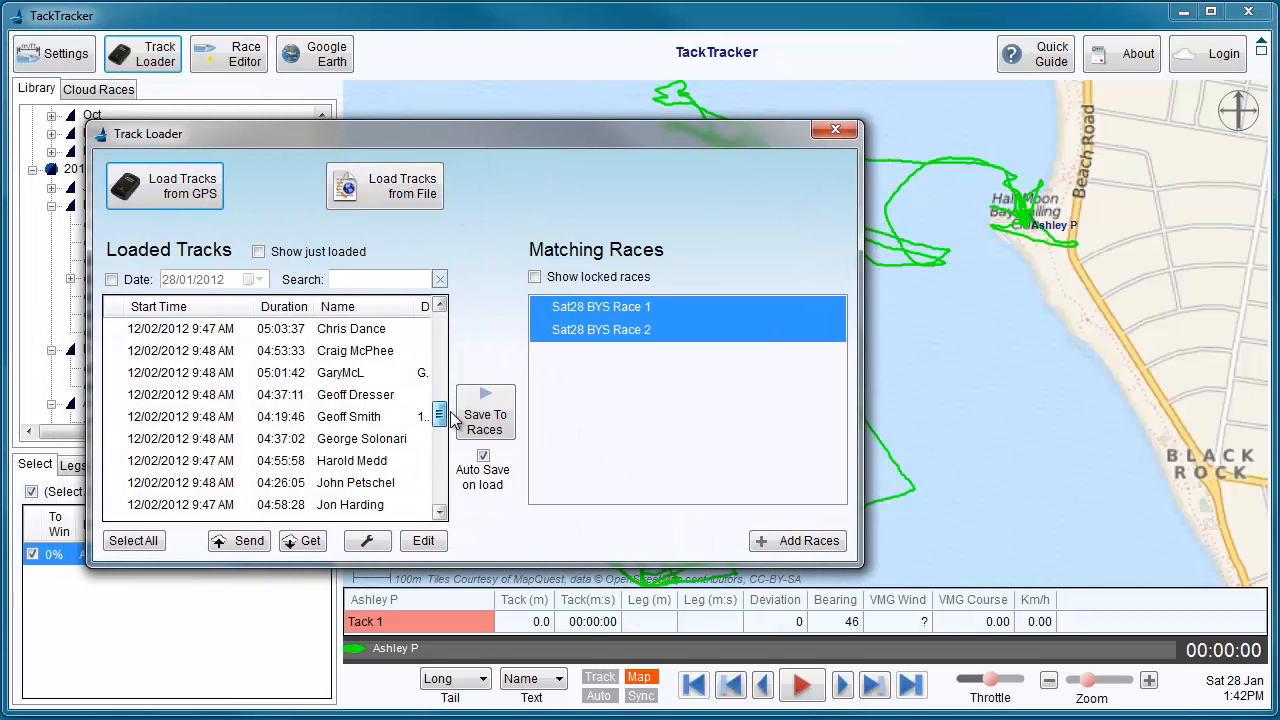
left_click(182, 438)
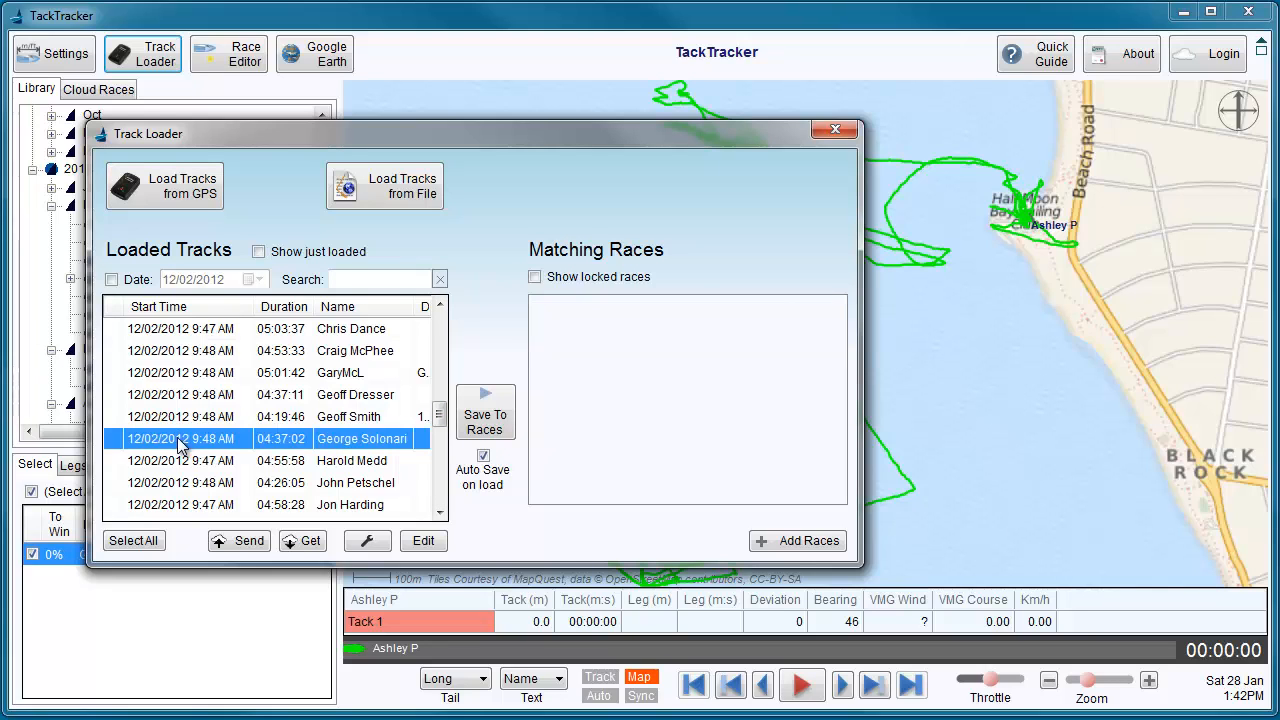
left_click(112, 279)
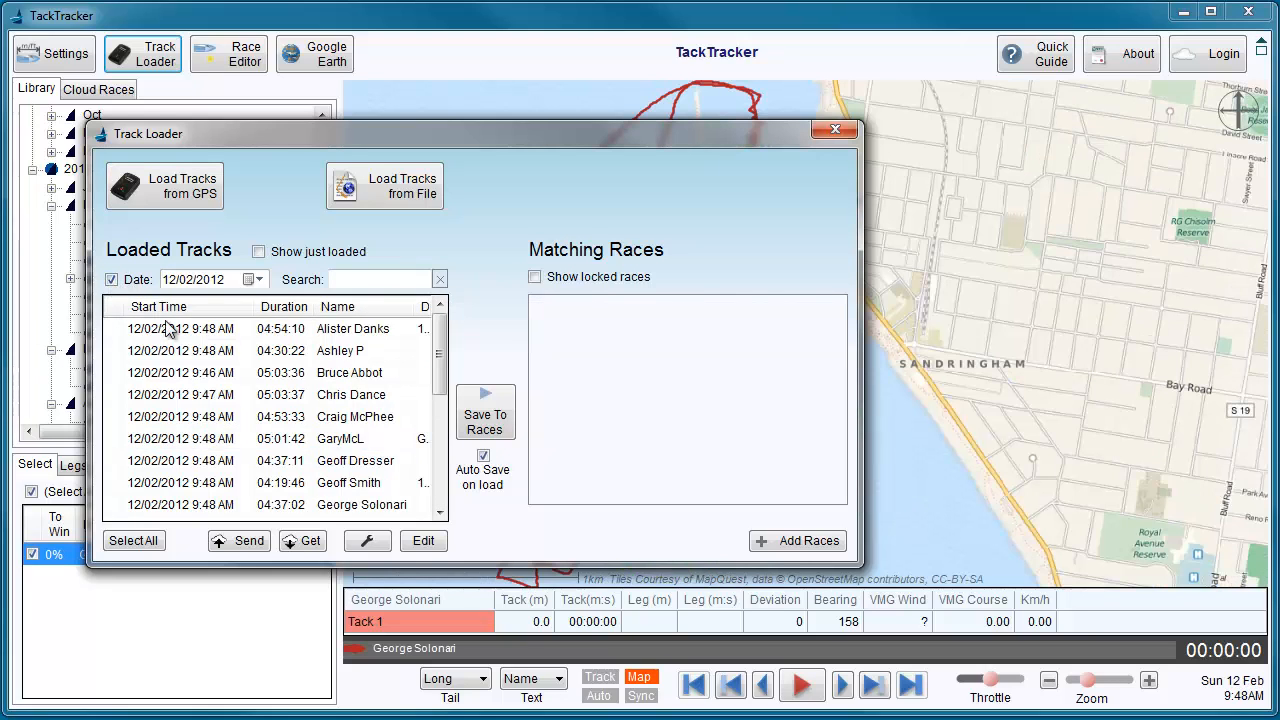
- Select the last track in the filtered list plus the one directly above StartBoat, and move their replay to about 01:11:00
left_click_drag(441, 380, 441, 505)
left_click(380, 505)
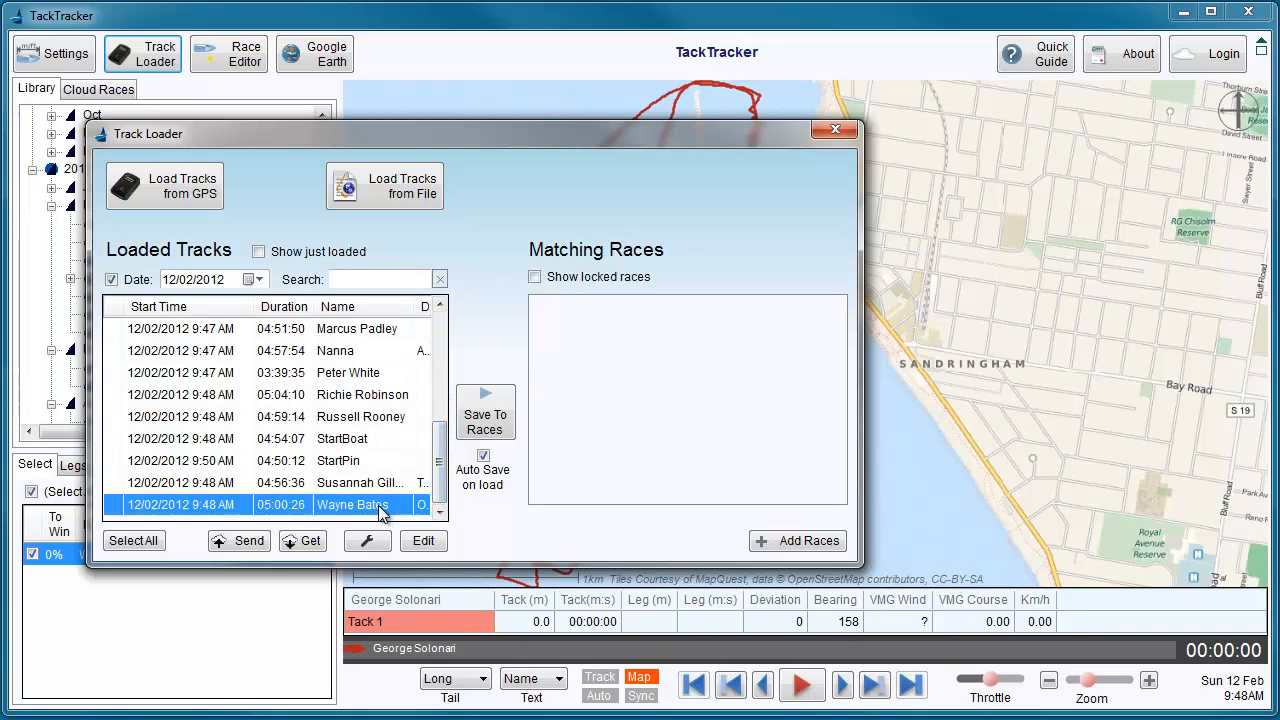
left_click(354, 420, "ctrl")
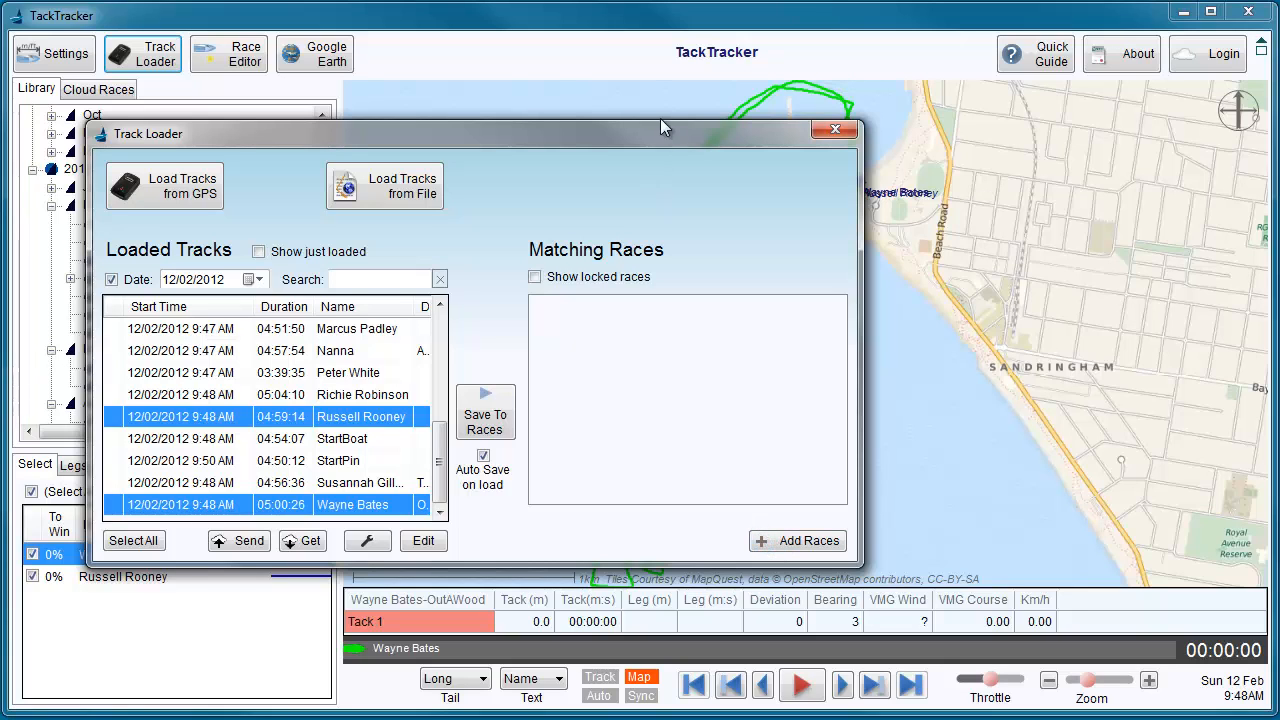
left_click_drag(668, 129, 110, 105)
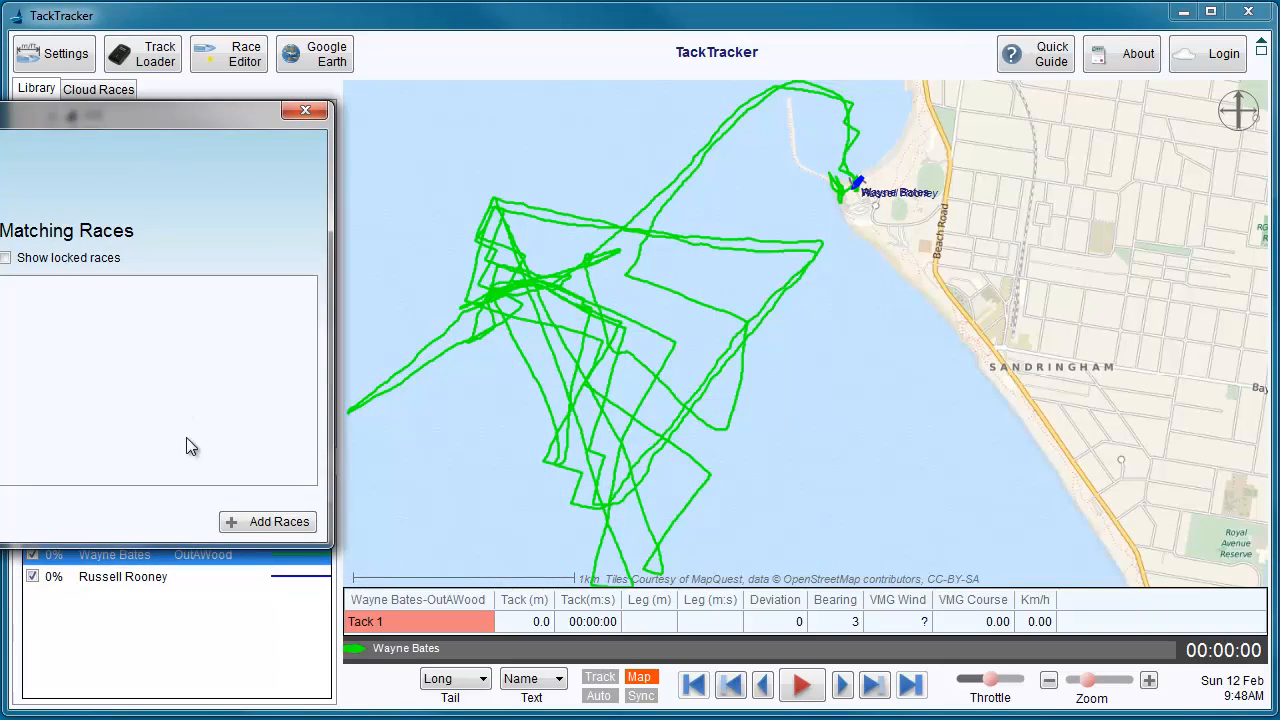
left_click_drag(360, 643, 546, 650)
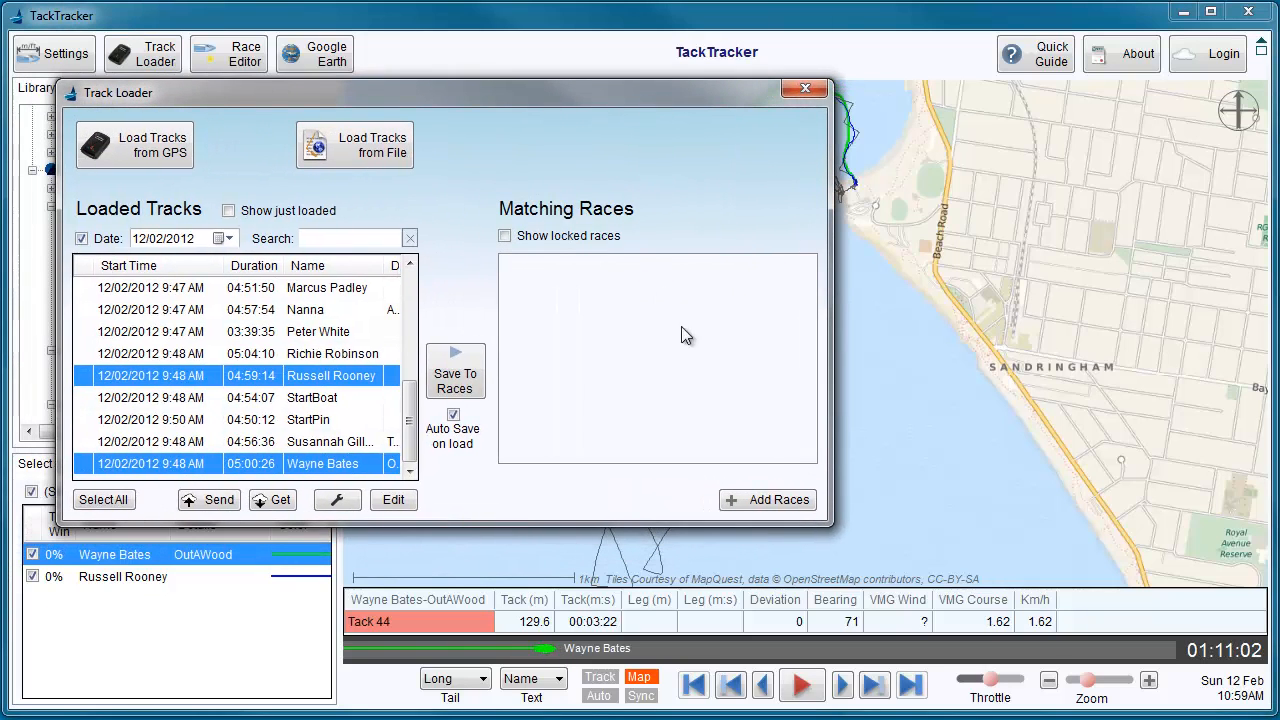
- Start adding a race for the selected tracks, moving its start to about 10:25 and trimming its end to 14:24
left_click(768, 502)
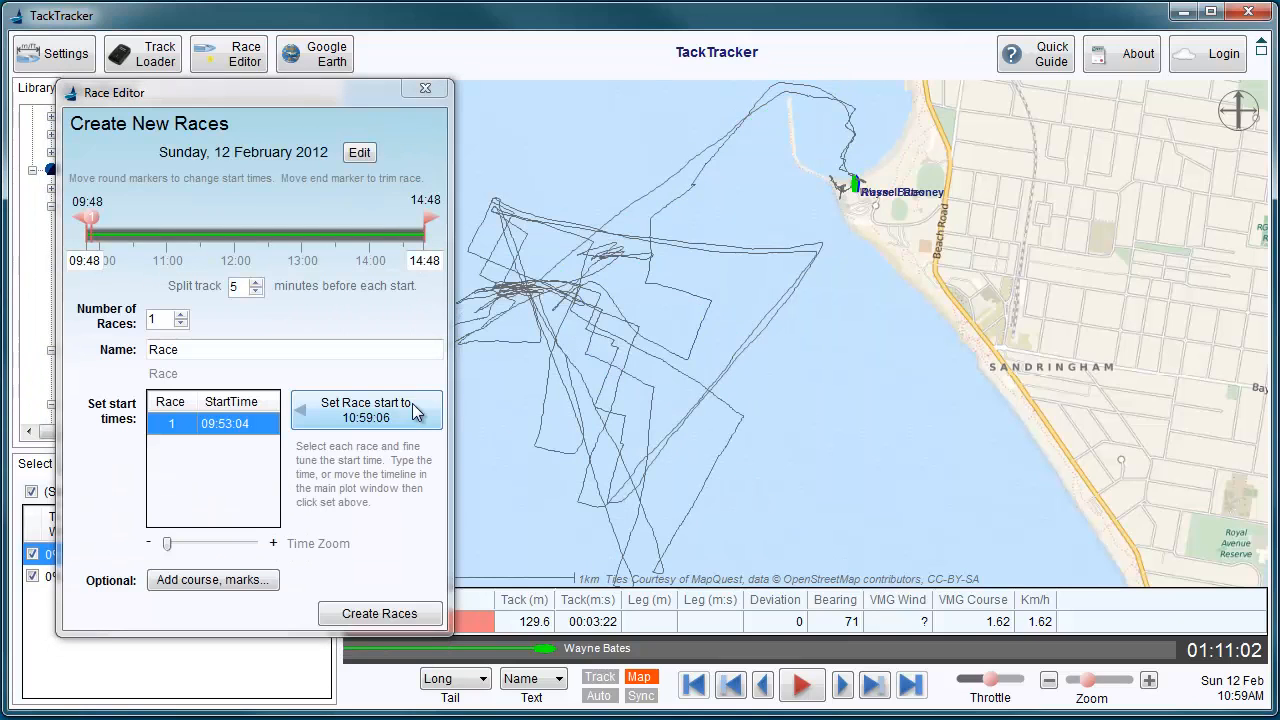
left_click_drag(304, 88, 264, 71)
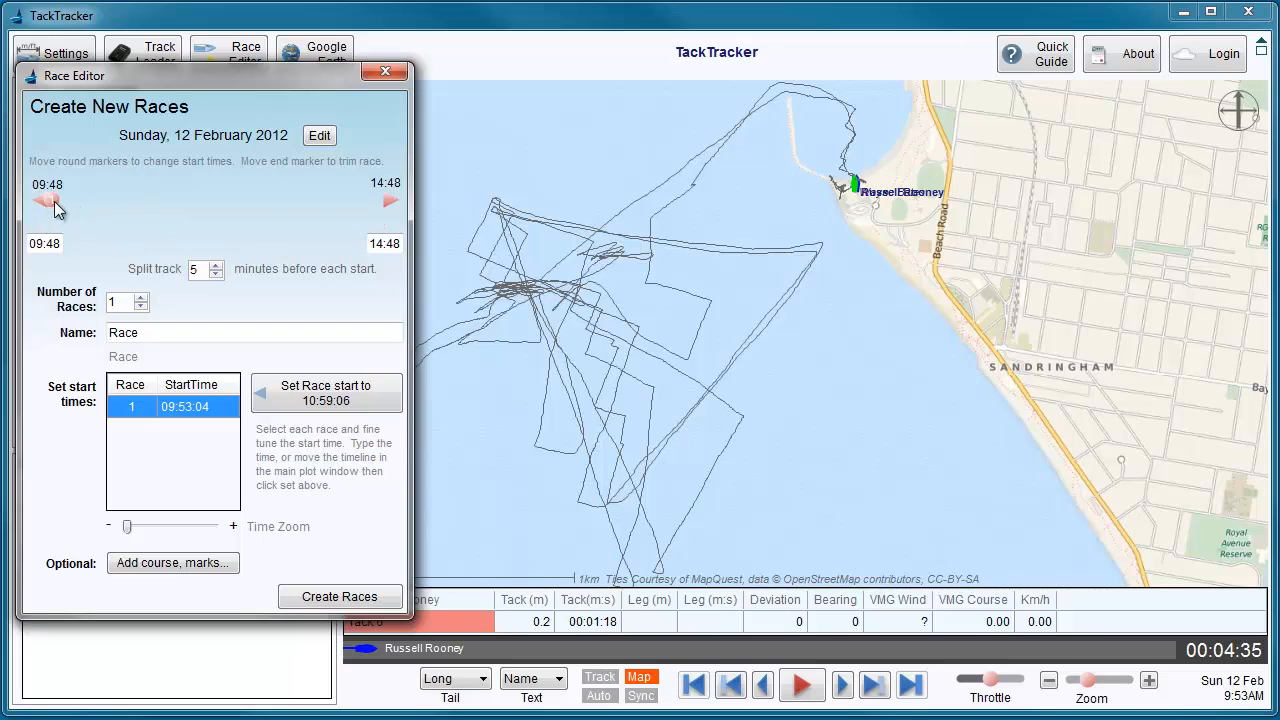
left_click_drag(53, 198, 83, 205)
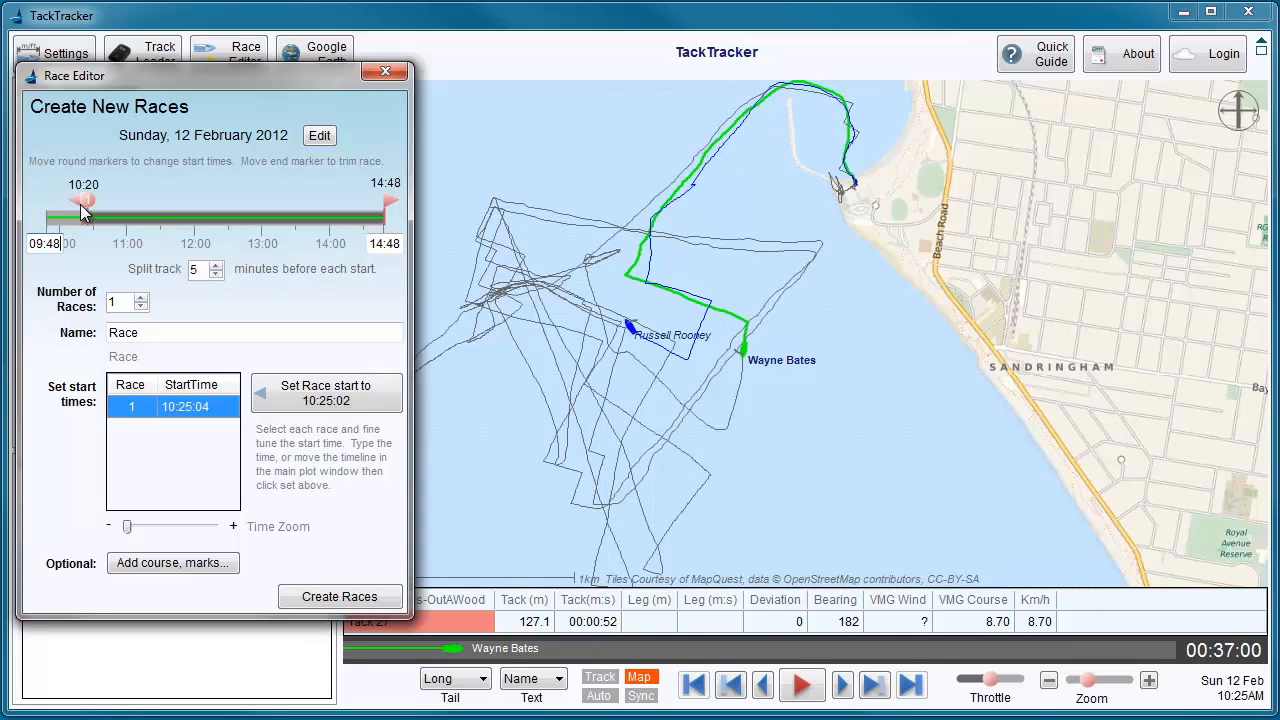
left_click_drag(386, 202, 357, 197)
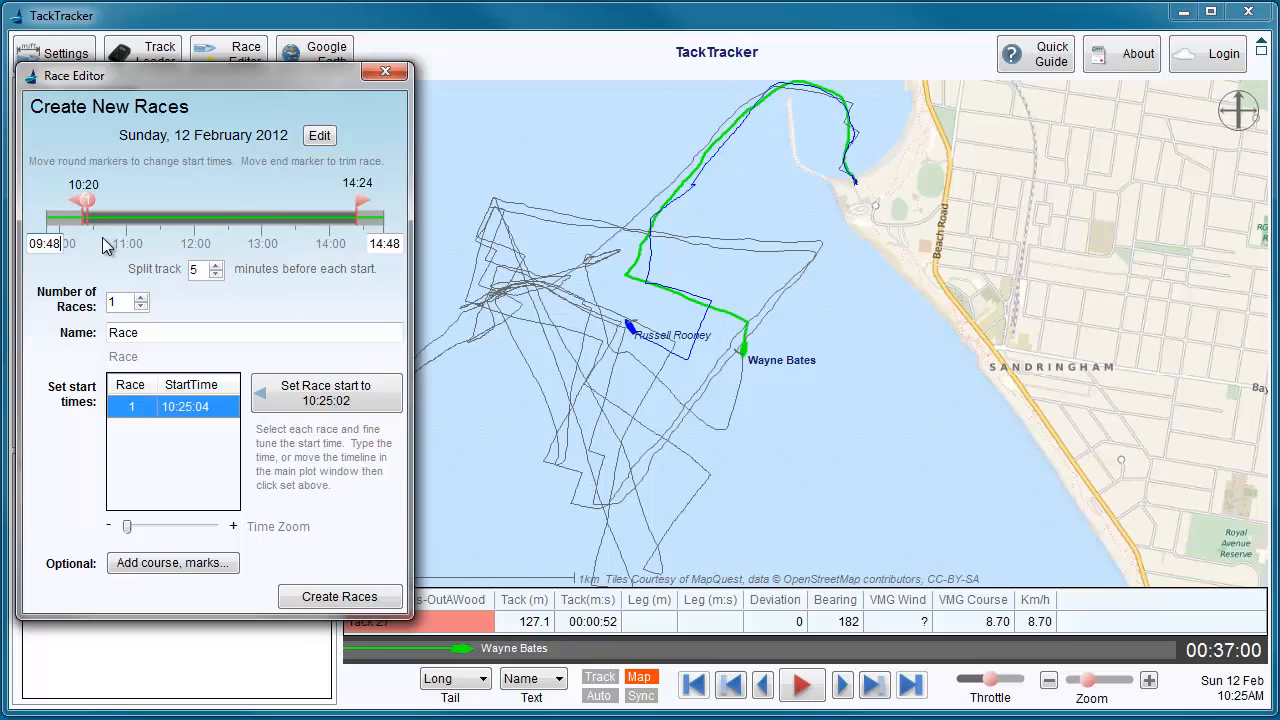
- Set the number of races to 2 and move the start markers to 11:24:00 for race 1 and 12:48:00 for race 2
left_click(142, 299)
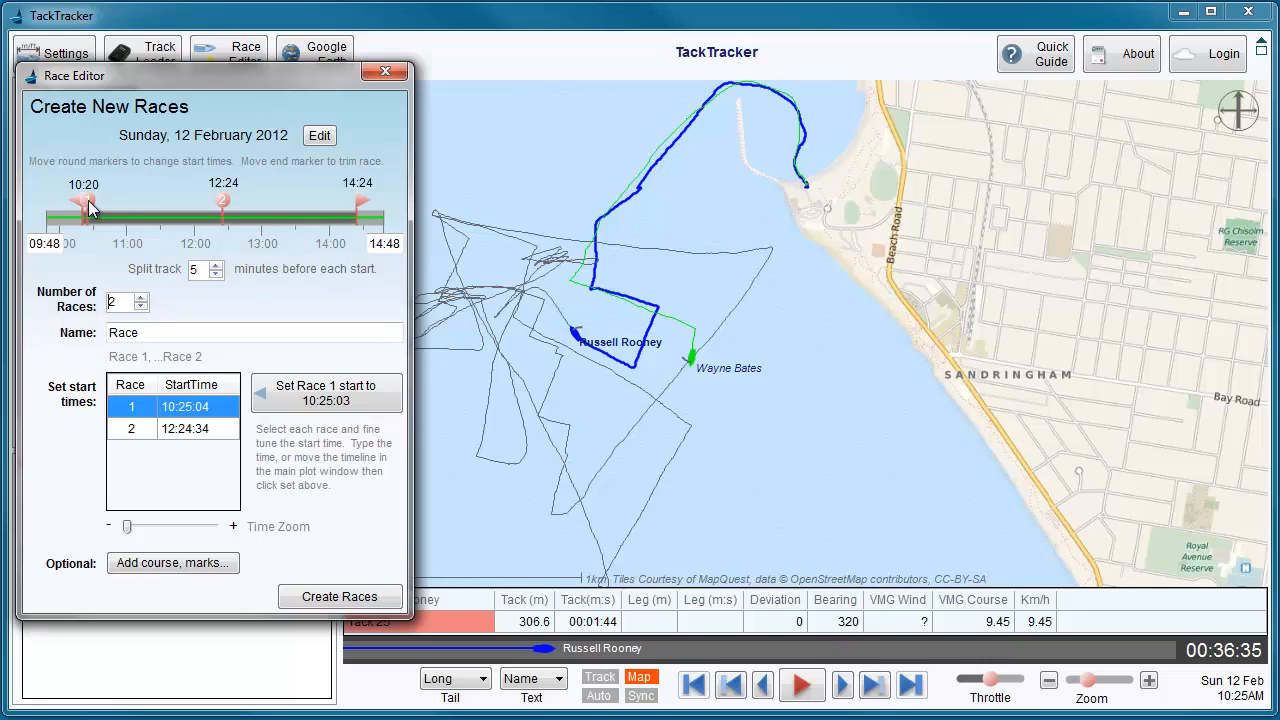
left_click_drag(90, 207, 104, 209)
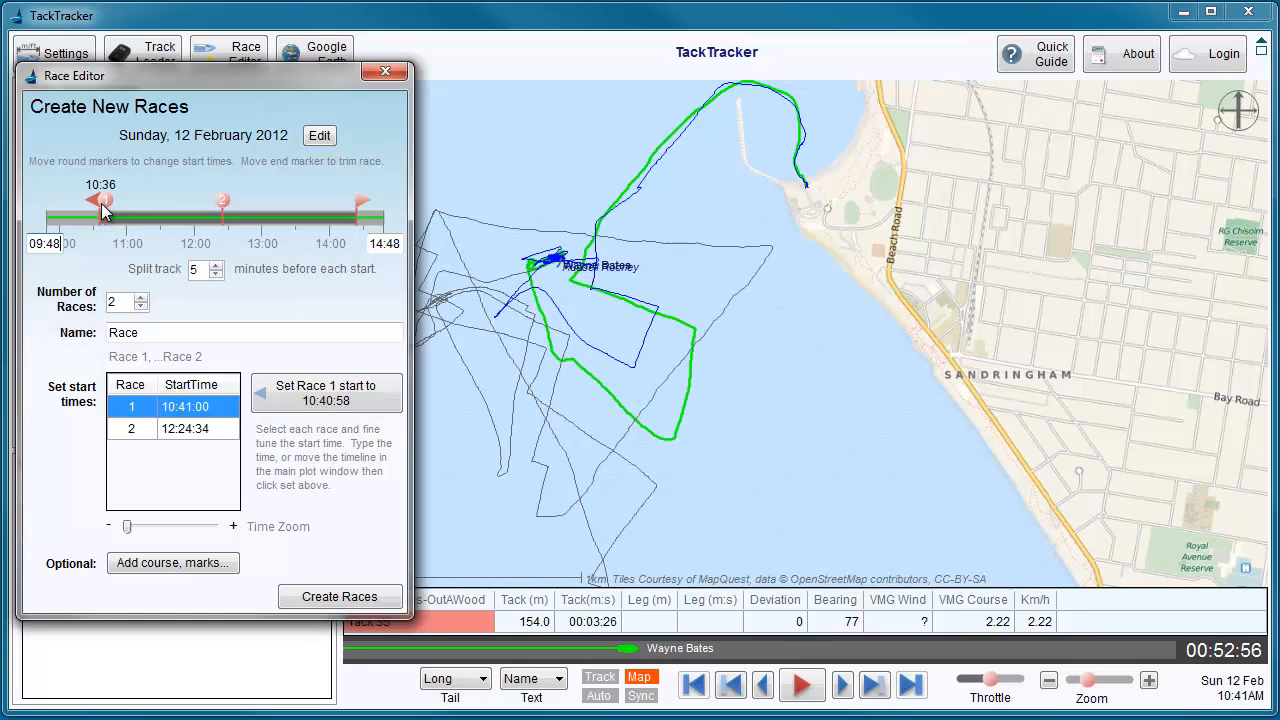
left_click_drag(104, 207, 250, 203)
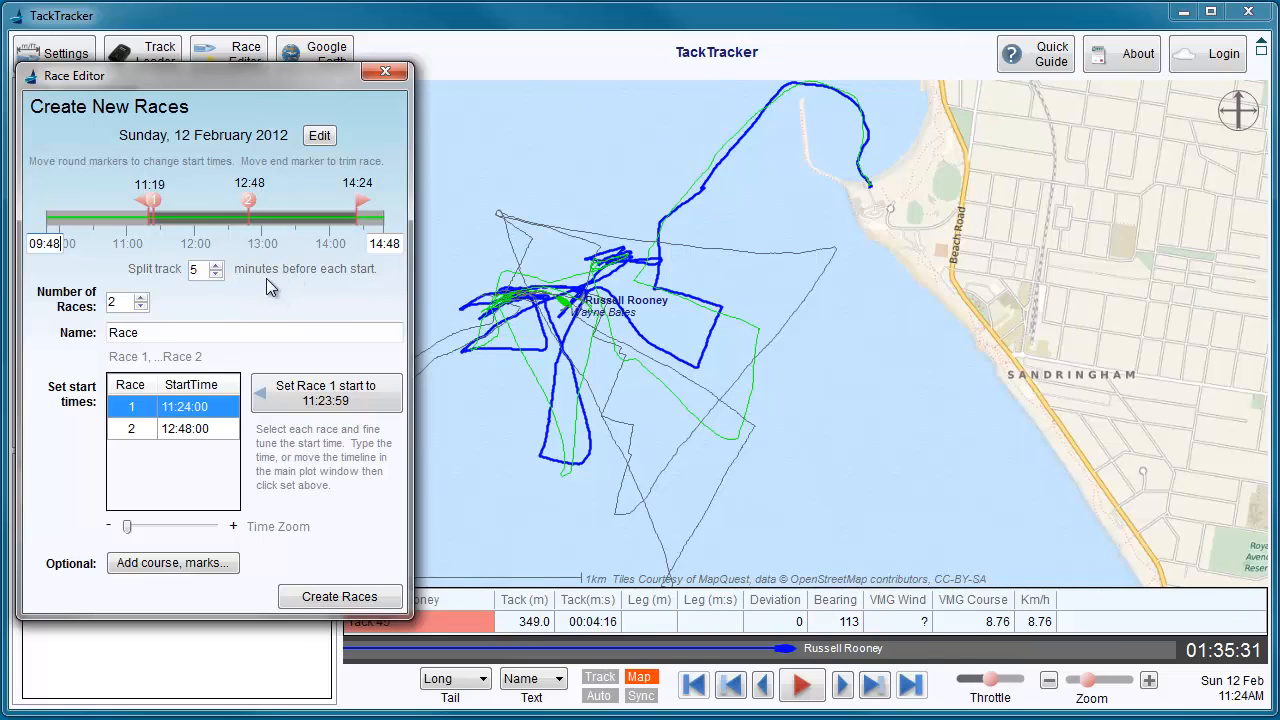
- Name the races "Sample Race" and set the start time of race 1 to 11:27:00
left_click_drag(170, 332, 108, 336)
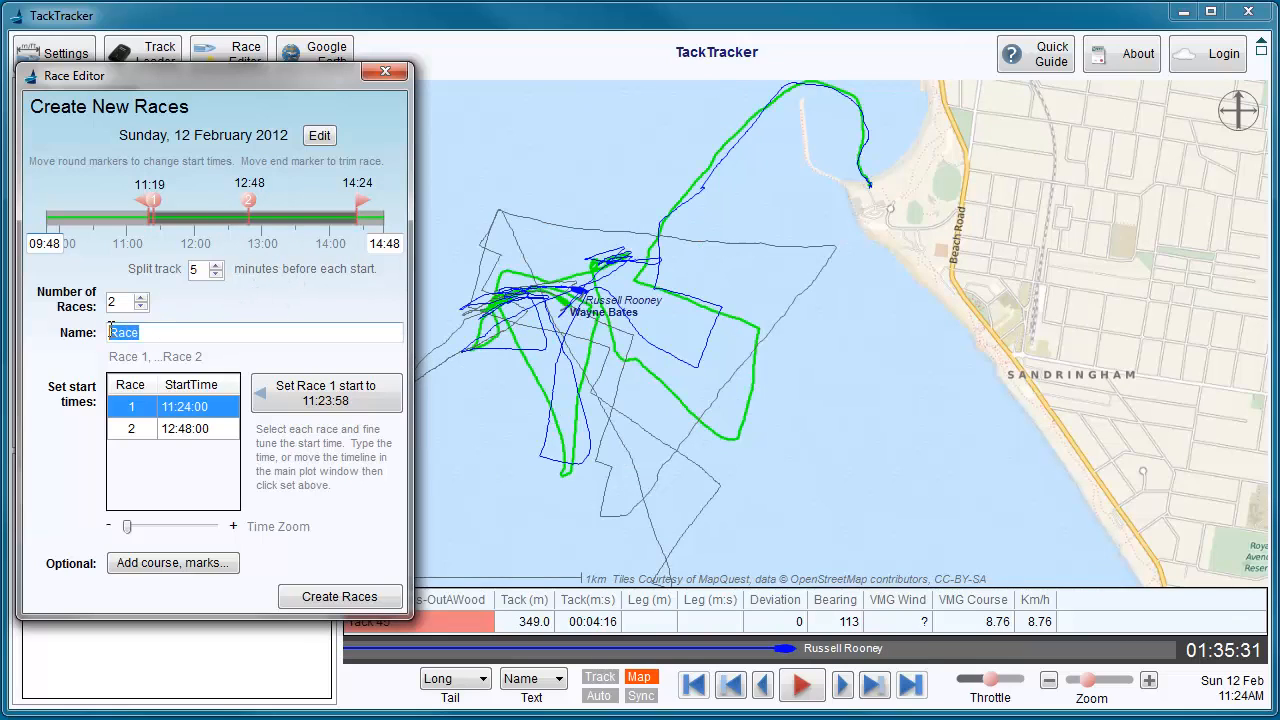
type("Samp")
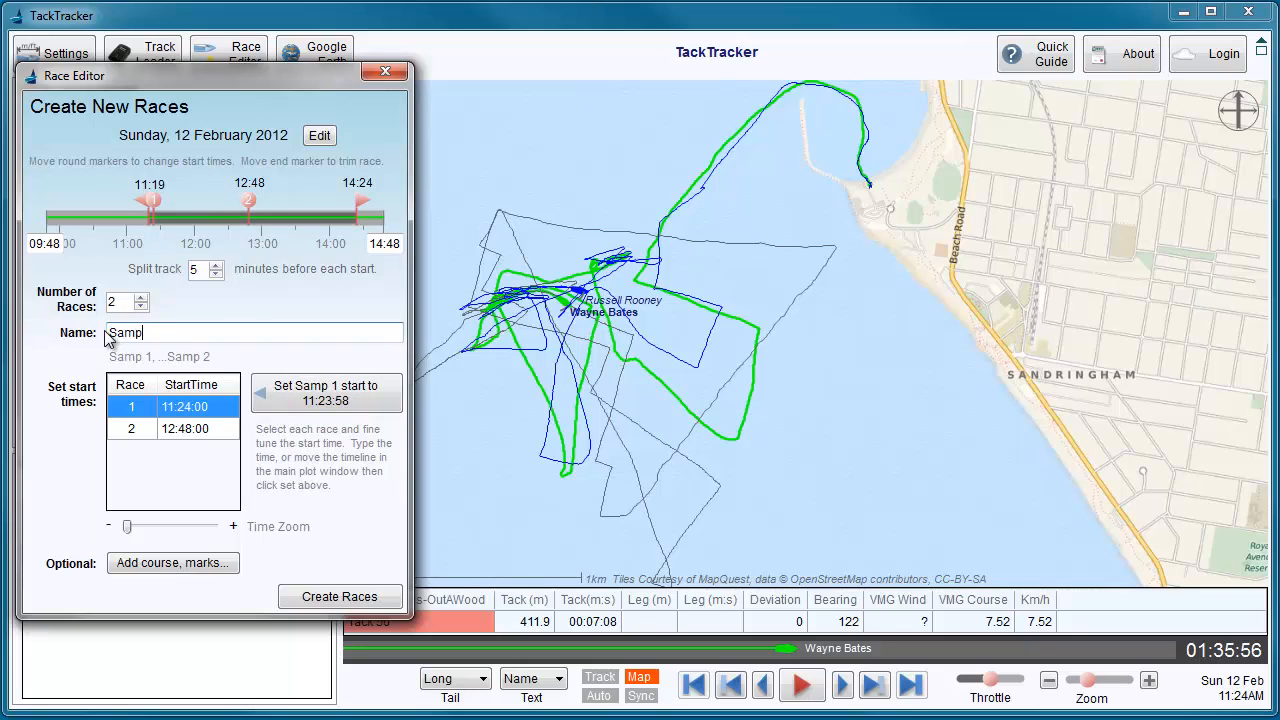
type("le Race")
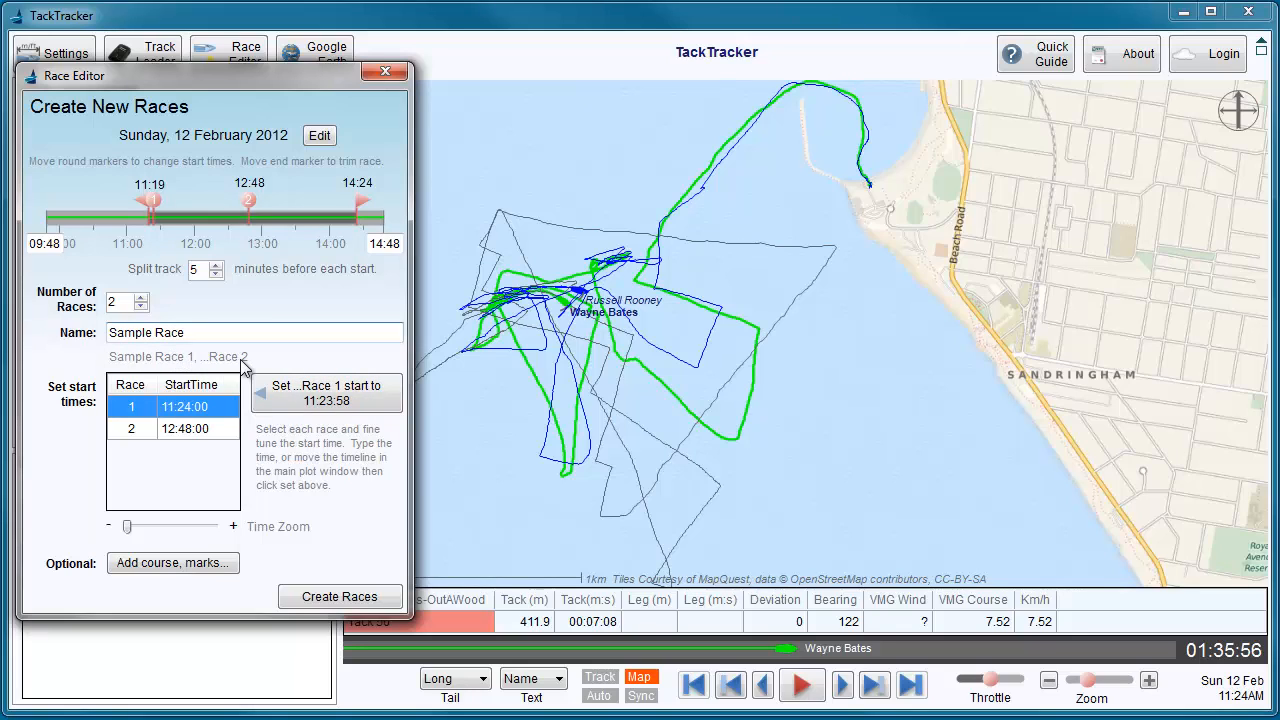
double_click(186, 404)
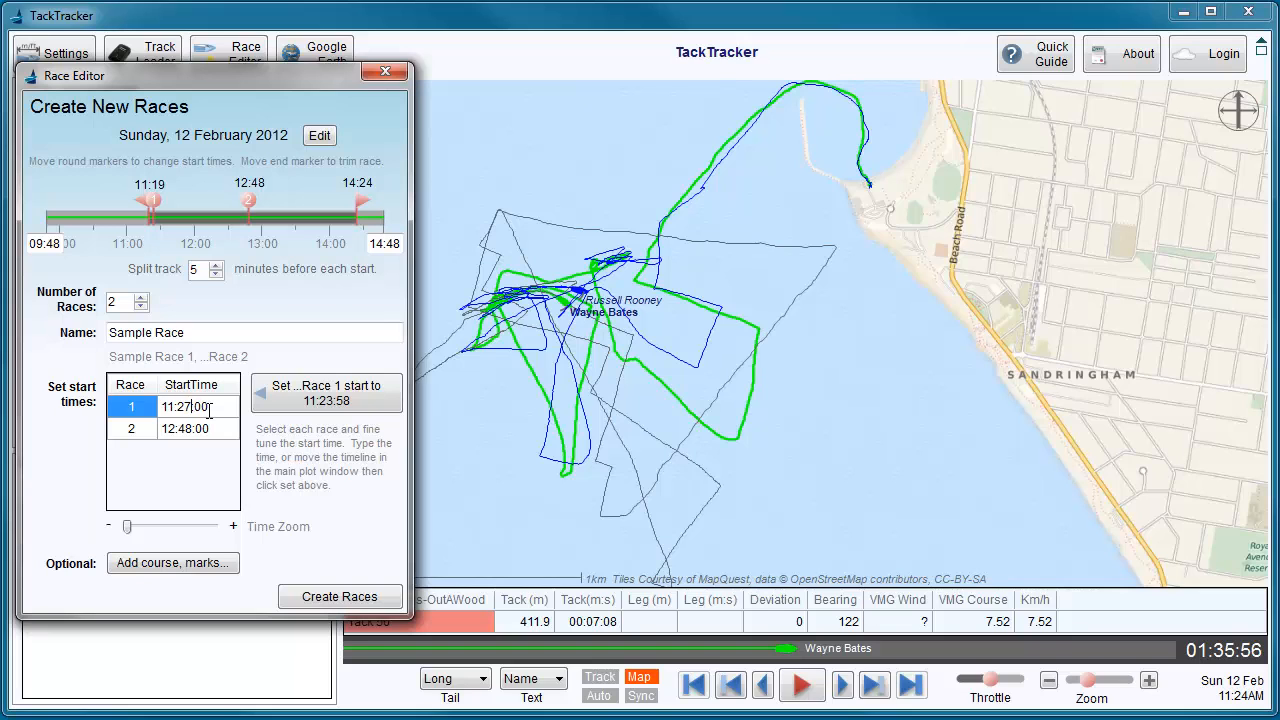
key("Return")
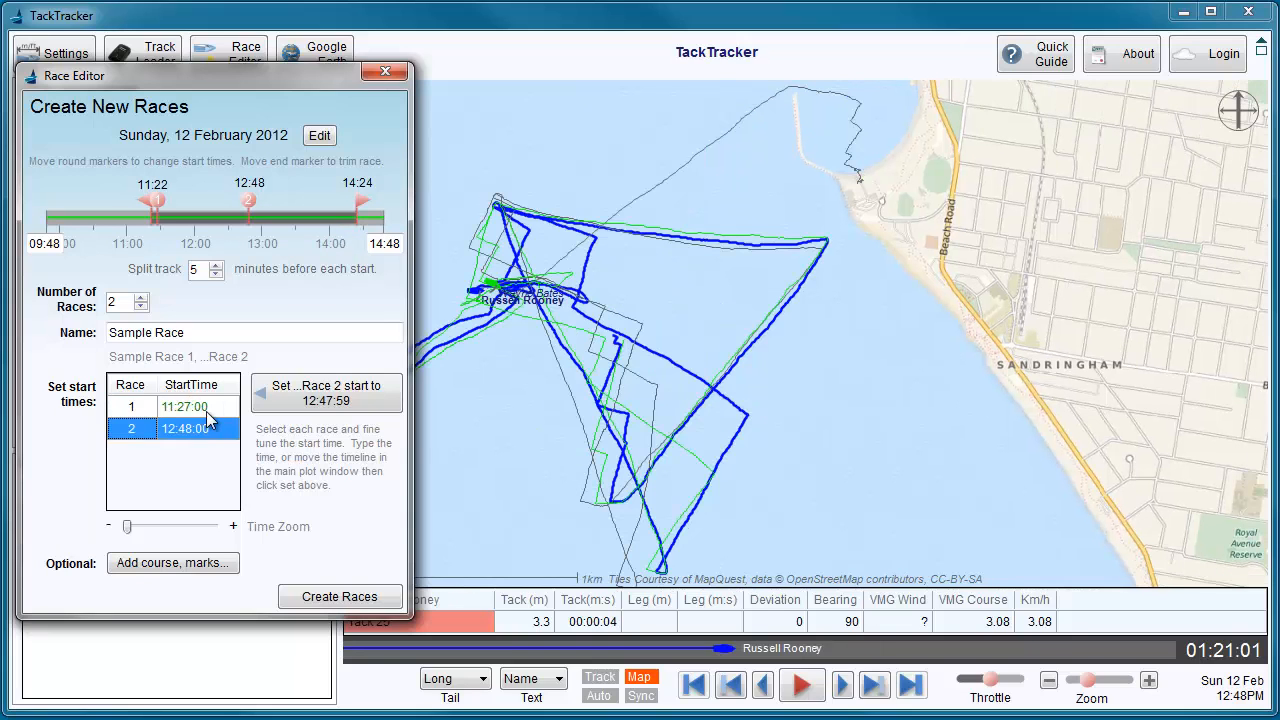
- Move race 1's replay to the moment the boats cross the start and set its start time to 11:22:32
left_click(207, 412)
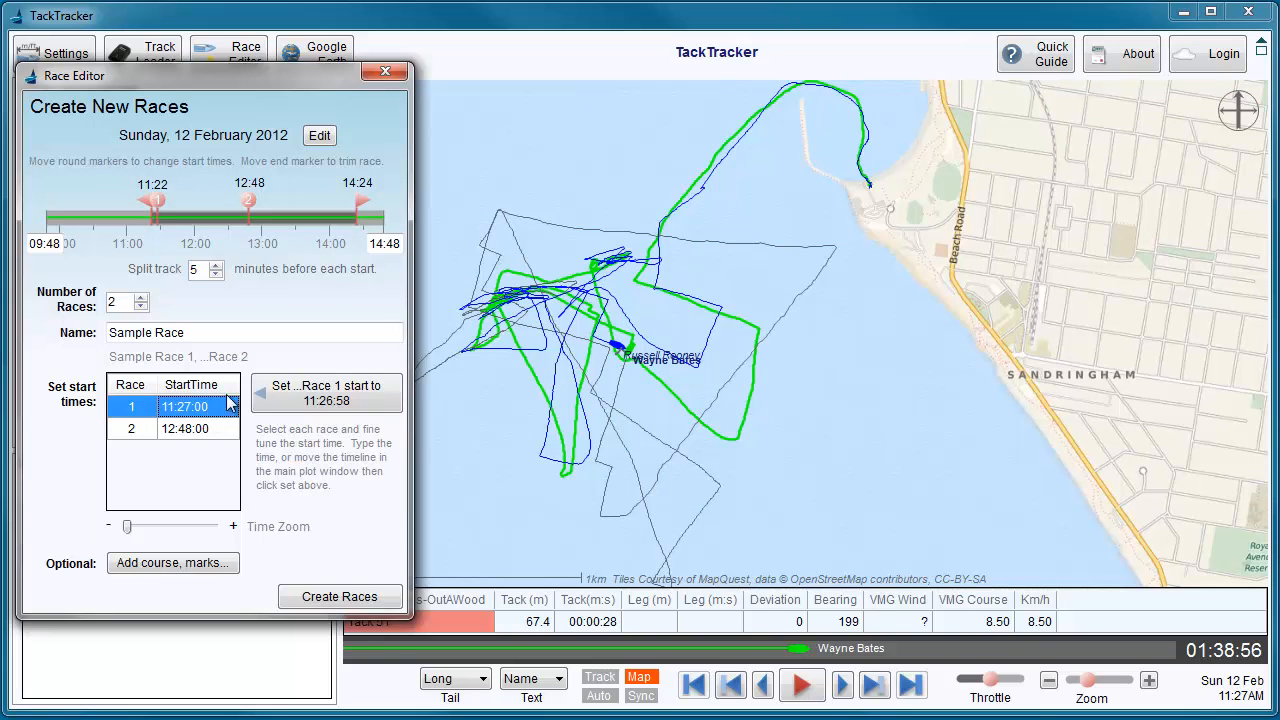
left_click_drag(262, 75, 203, 58)
scroll(711, 274, "up", 2)
left_click_drag(711, 274, 700, 284)
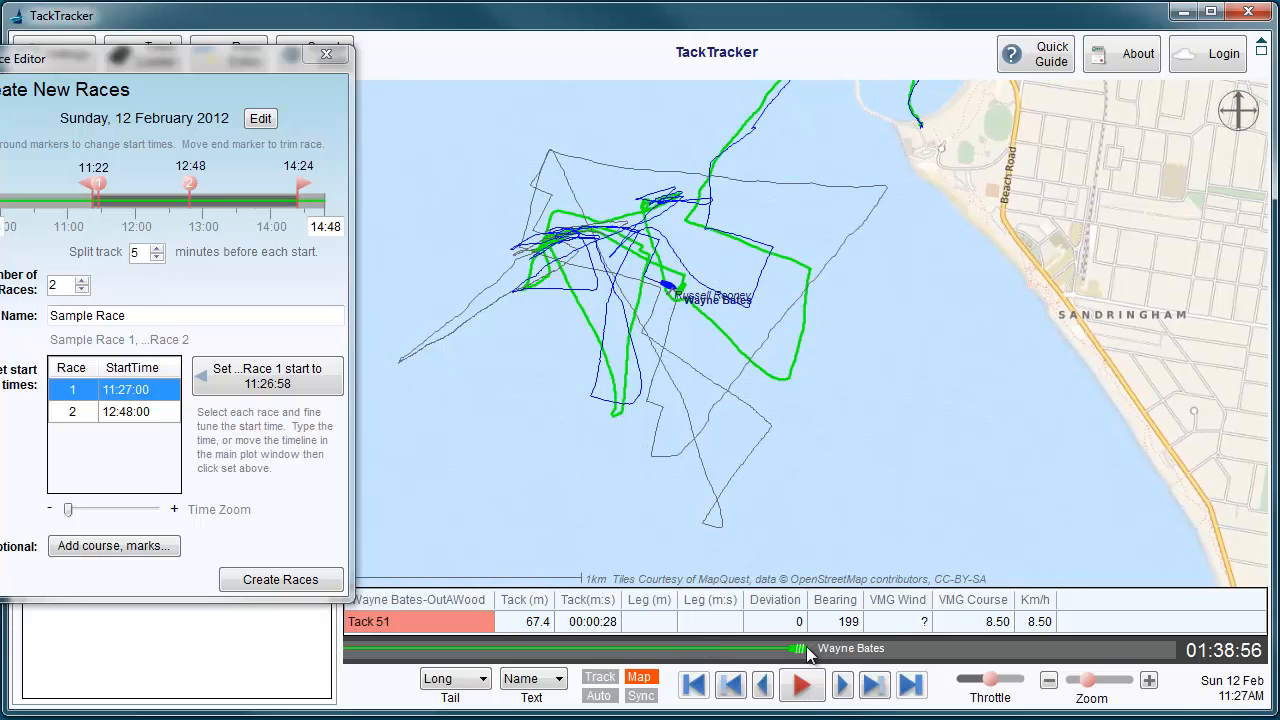
left_click_drag(803, 648, 721, 649)
left_click_drag(617, 430, 661, 474)
scroll(663, 484, "up", 2)
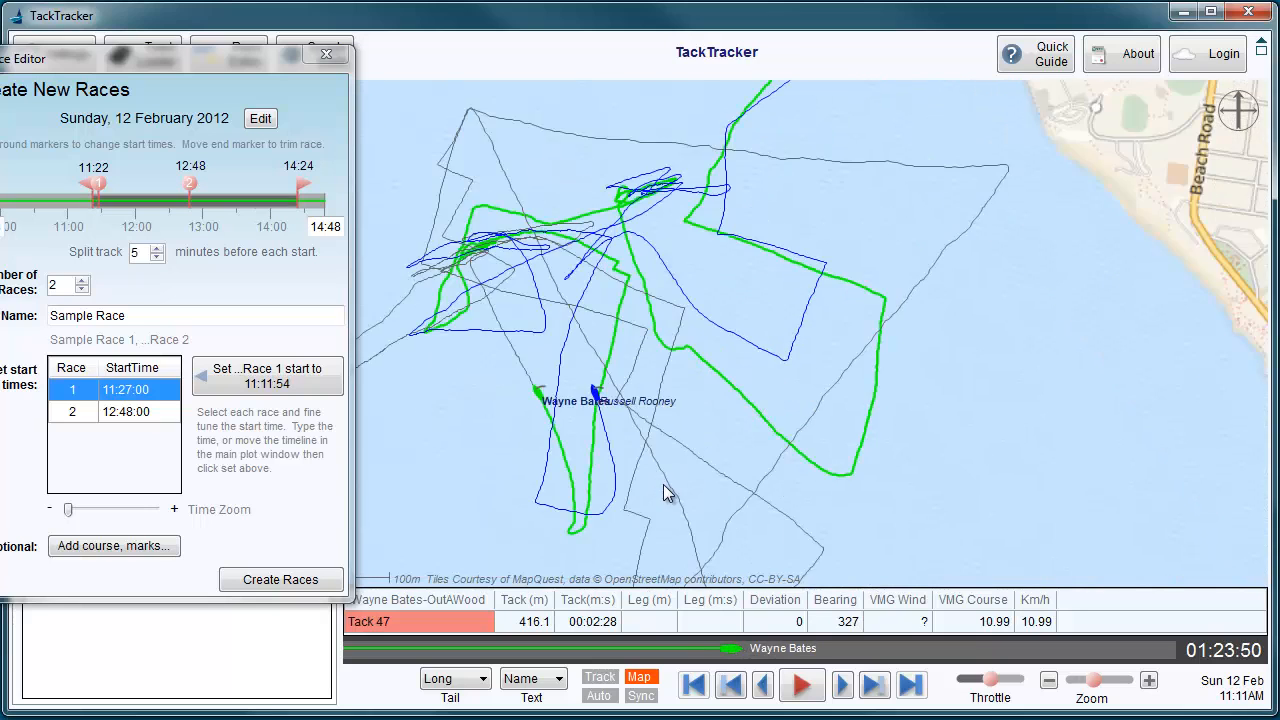
left_click_drag(618, 402, 890, 430)
left_click_drag(779, 418, 814, 344)
left_click_drag(731, 649, 684, 643)
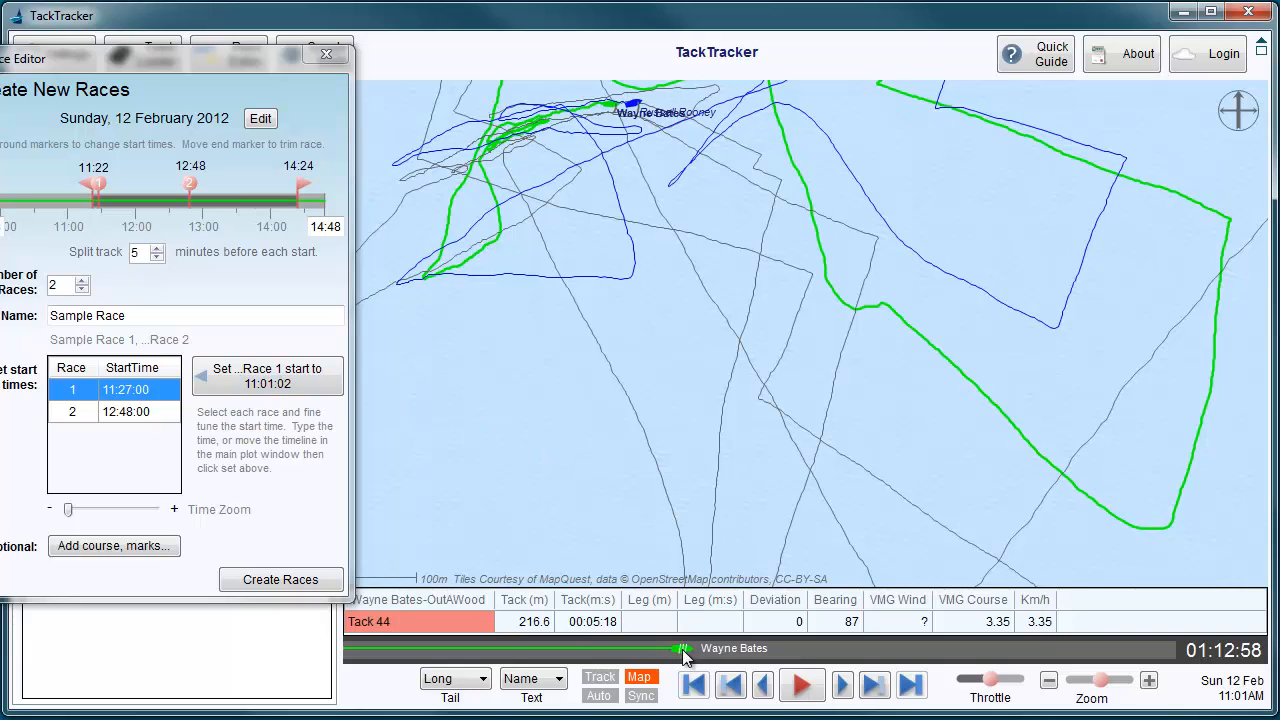
left_click_drag(682, 649, 779, 633)
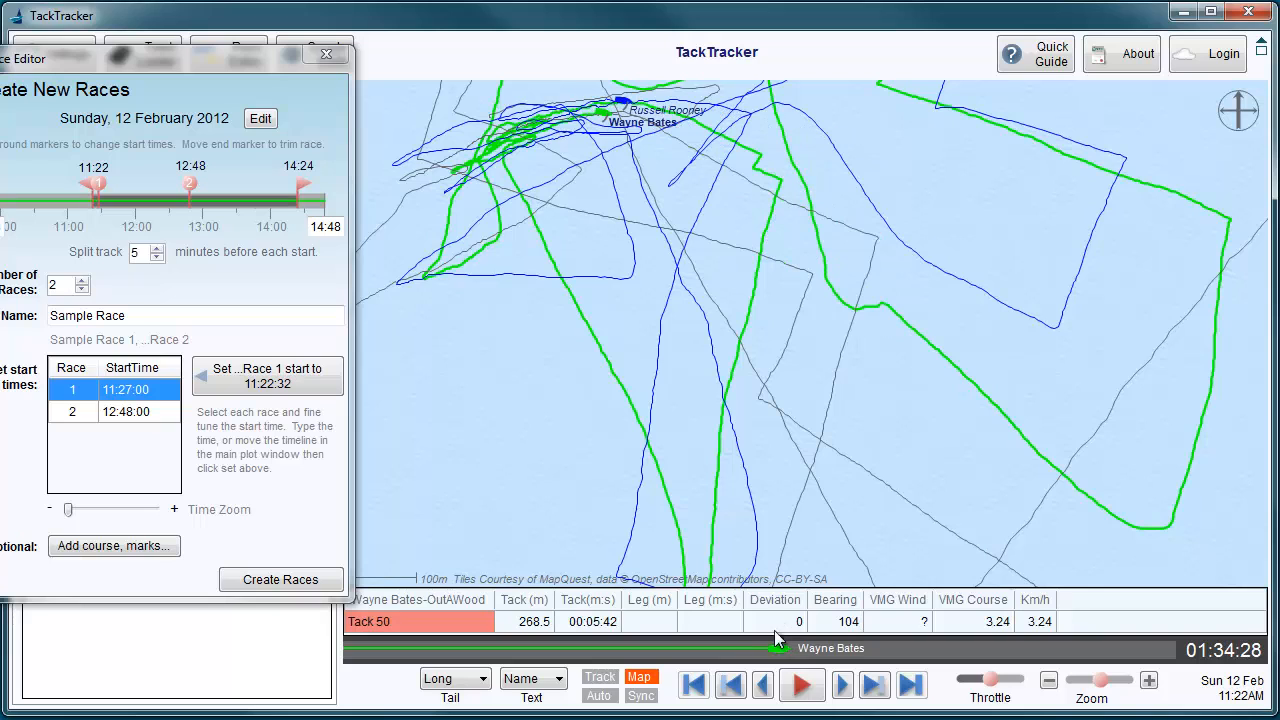
left_click(275, 383)
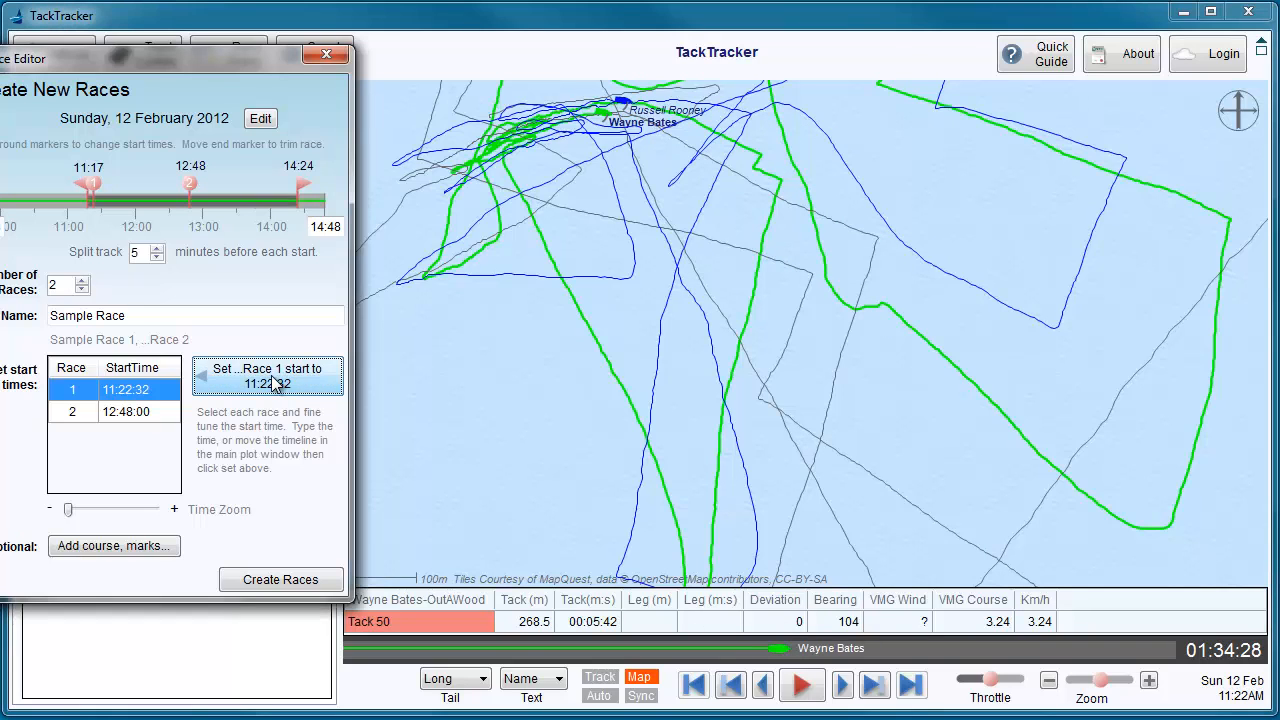
- Move race 2's replay to the boats' start and set its start time to 12:51:09
left_click(136, 411)
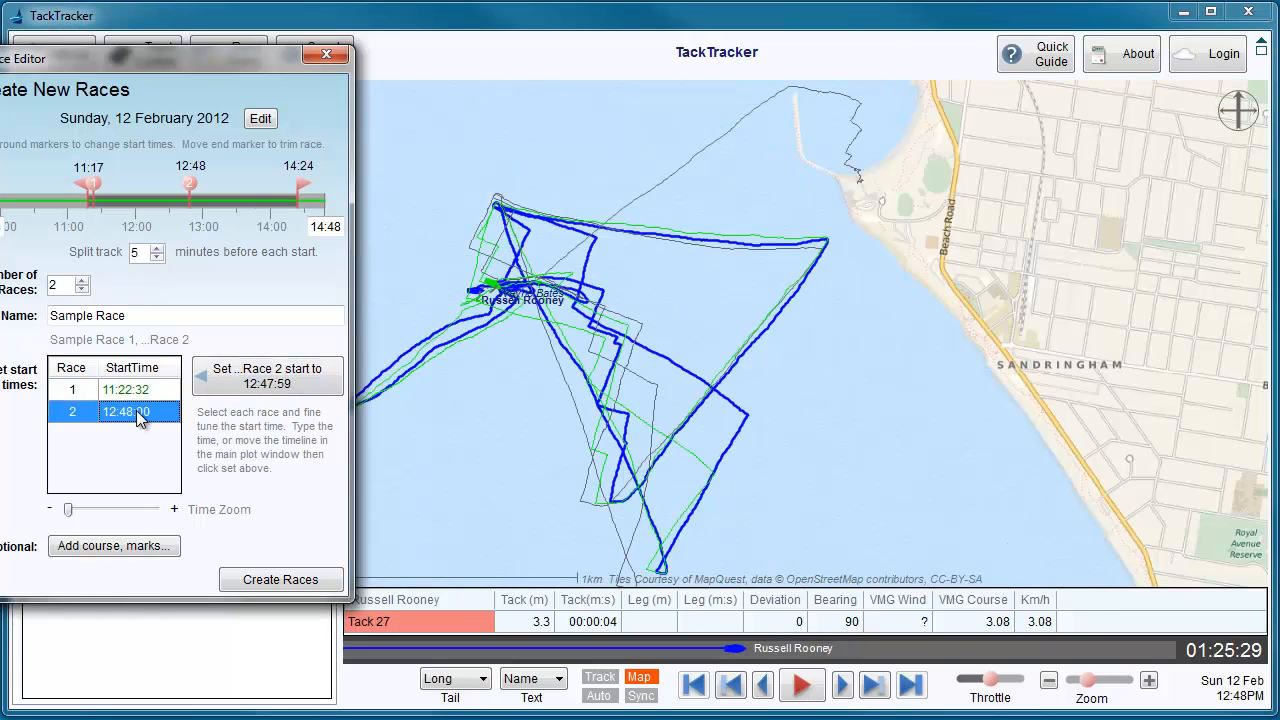
scroll(569, 401, "up", 3)
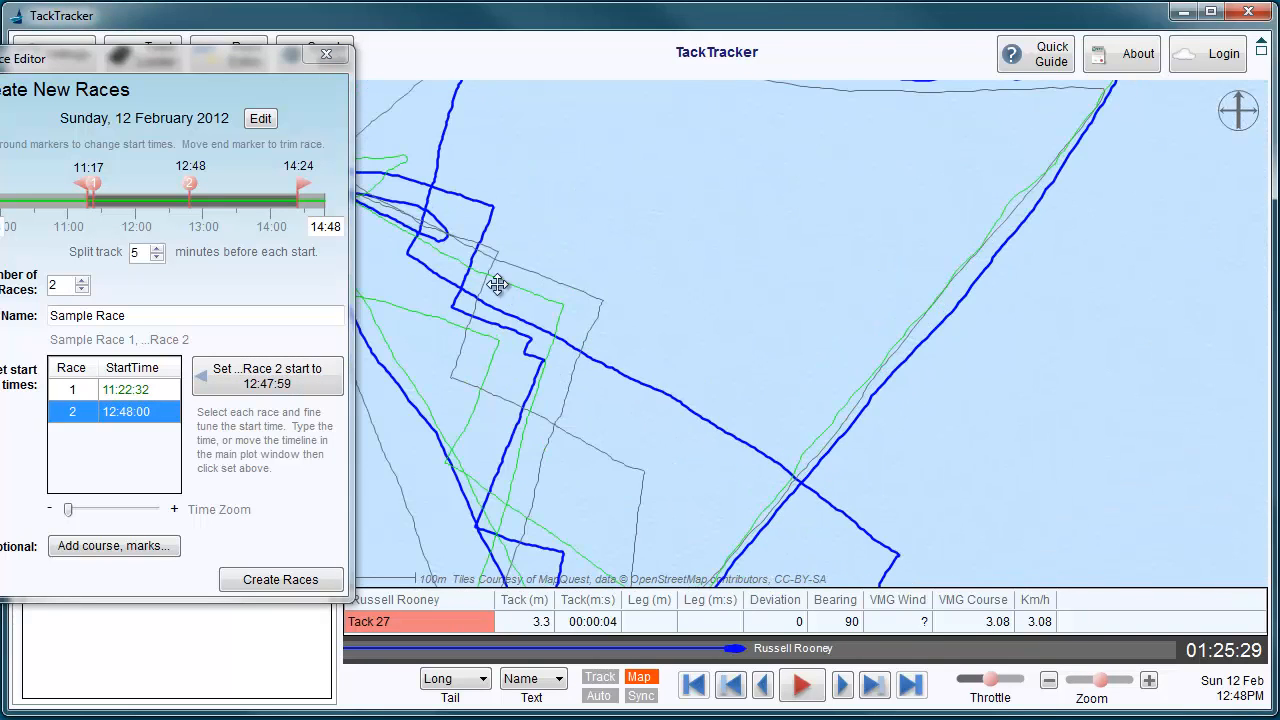
left_click_drag(868, 374, 917, 370)
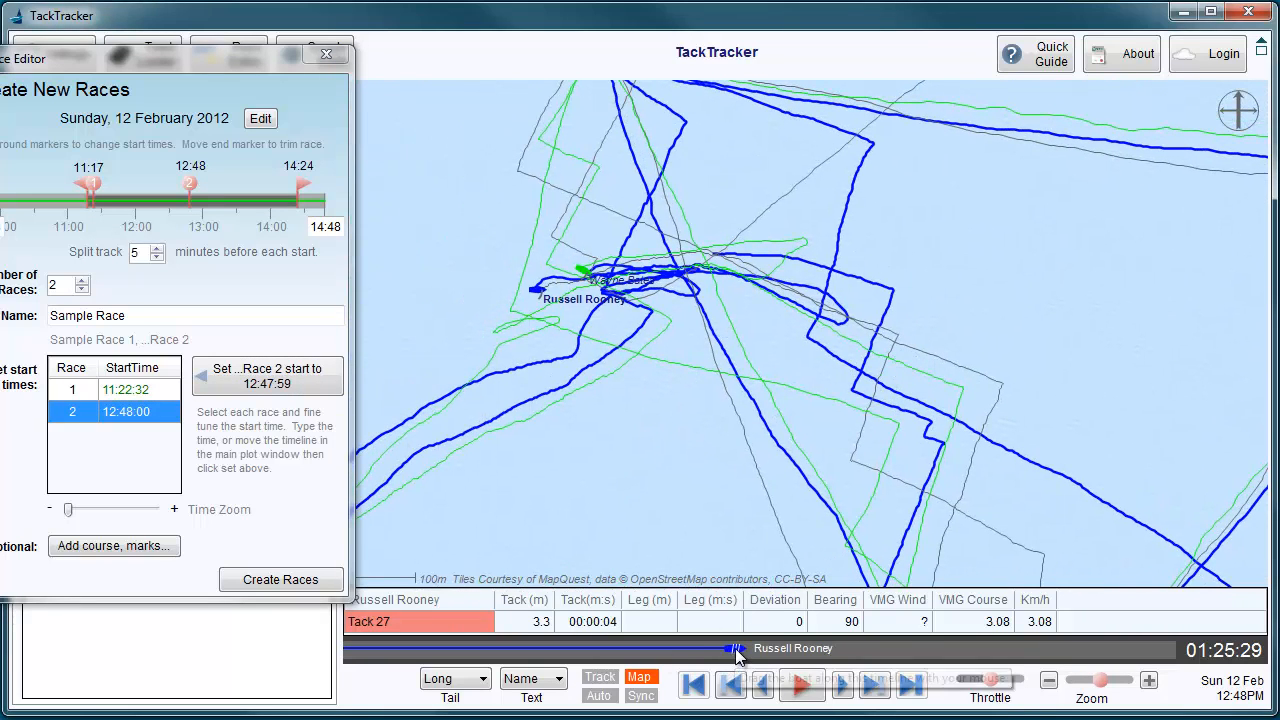
mouse_move(735, 648)
left_mouse_down()
mouse_move(781, 650)
mouse_move(753, 664)
mouse_move(750, 653)
left_mouse_up()
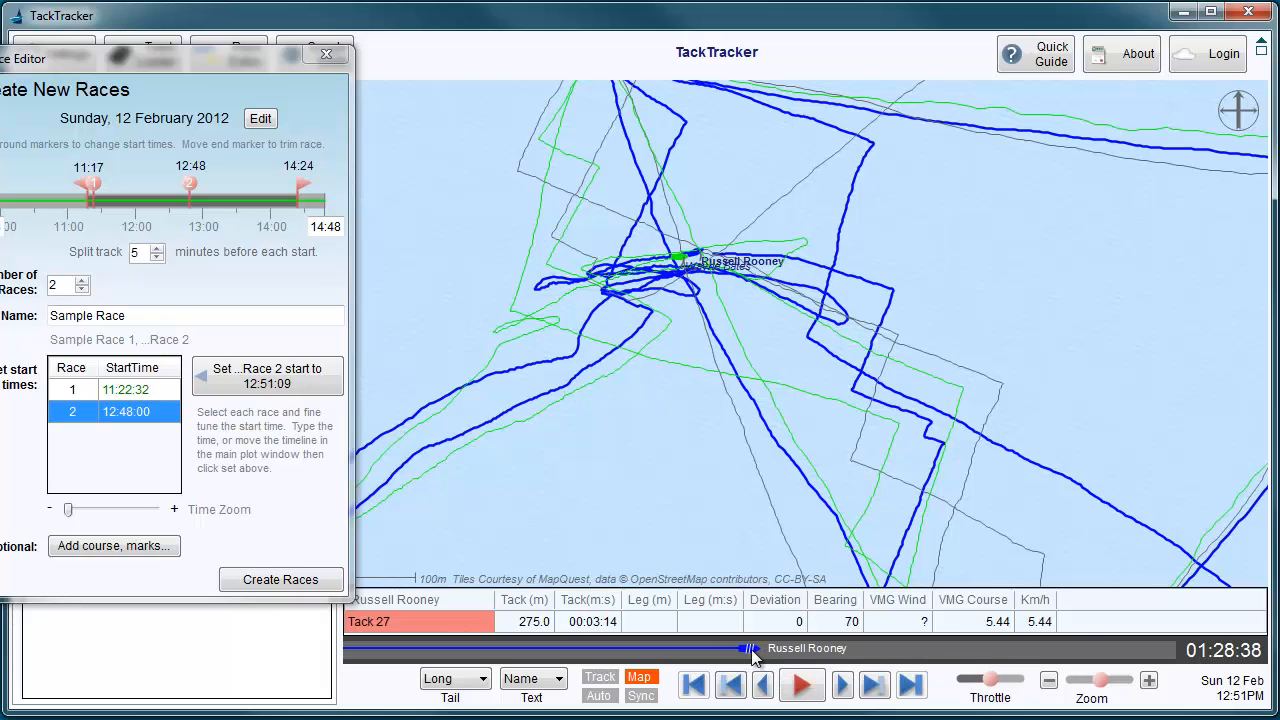
left_click(255, 378)
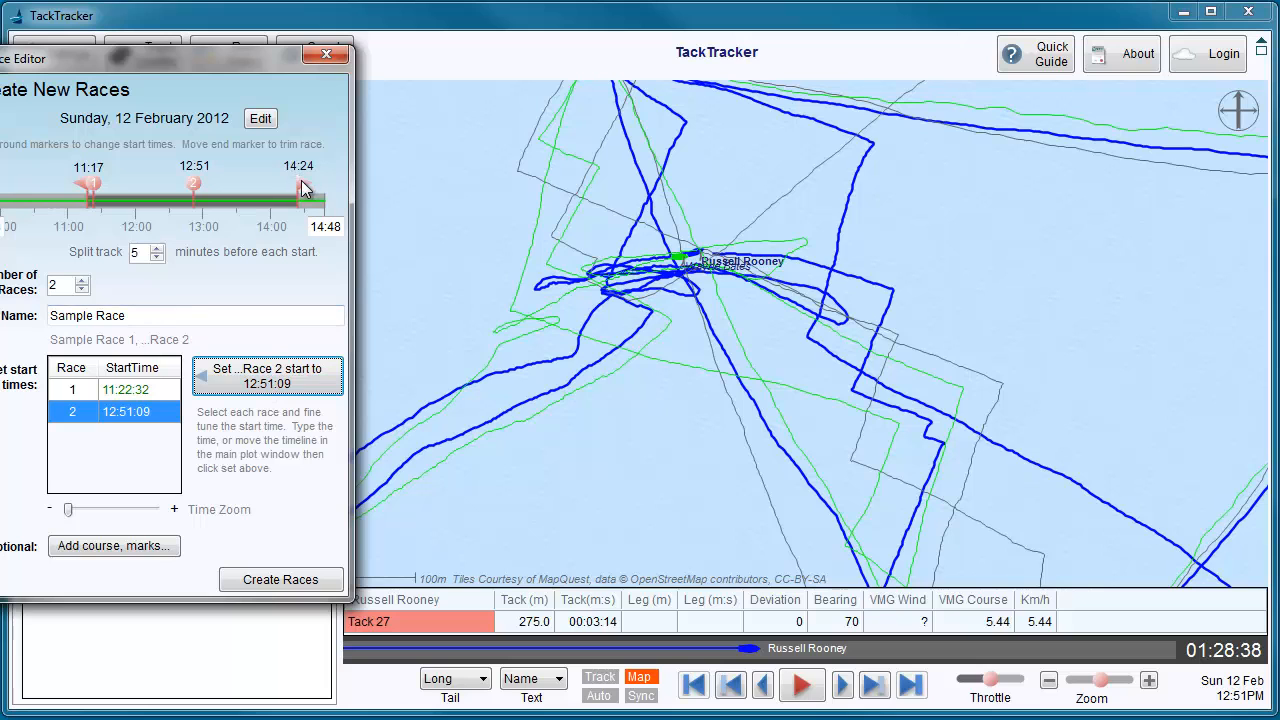
- Check the end of race 2 in the replay and trim the race end to 13:49
left_click_drag(301, 189, 287, 189)
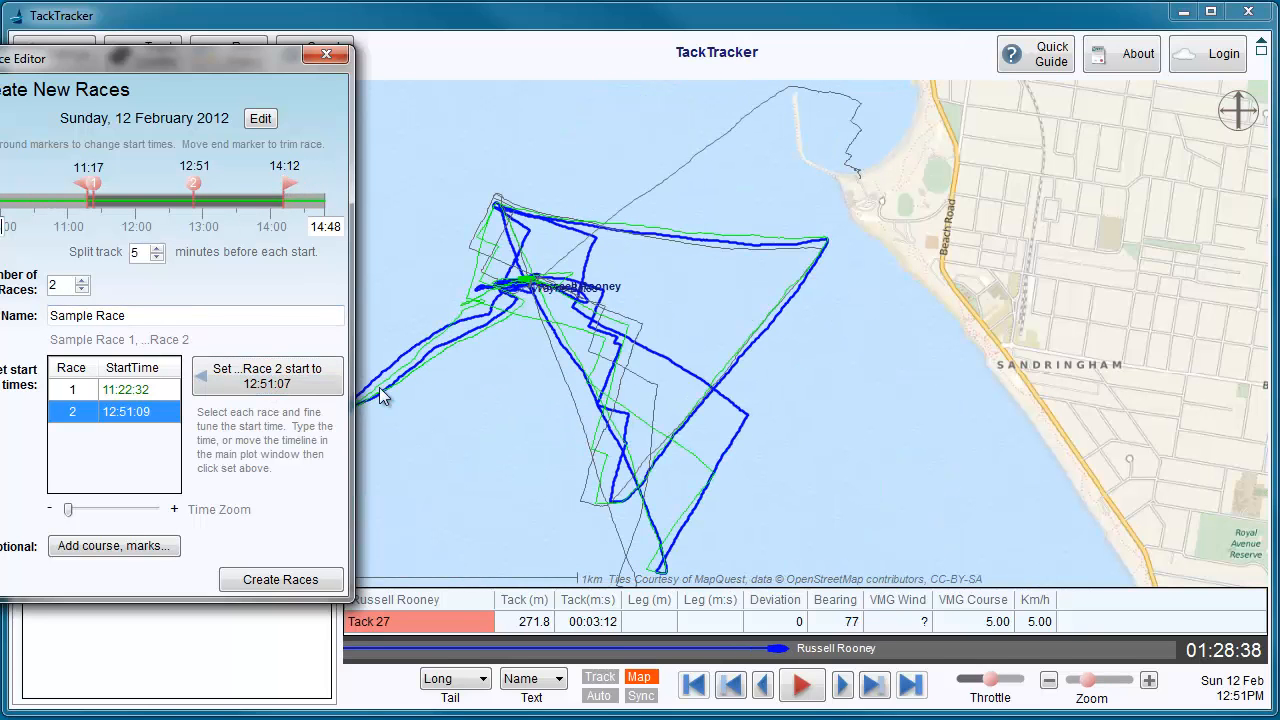
left_click_drag(778, 649, 1083, 640)
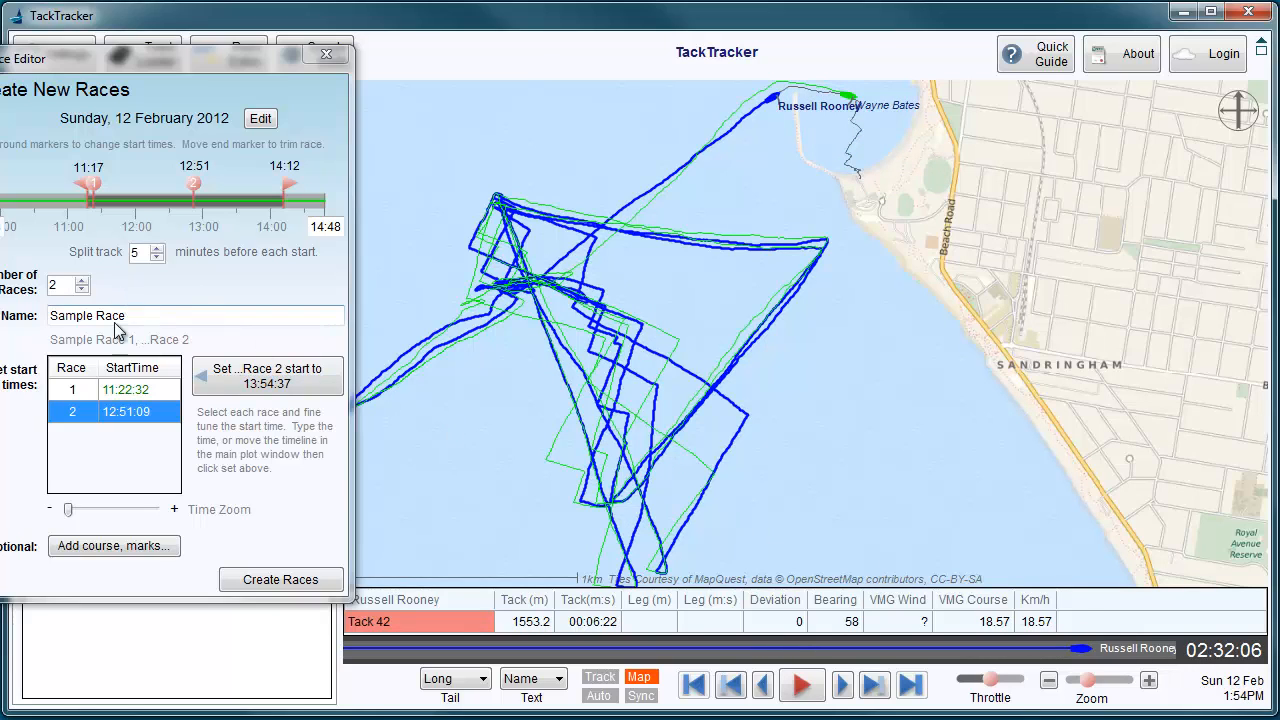
left_click_drag(287, 192, 263, 190)
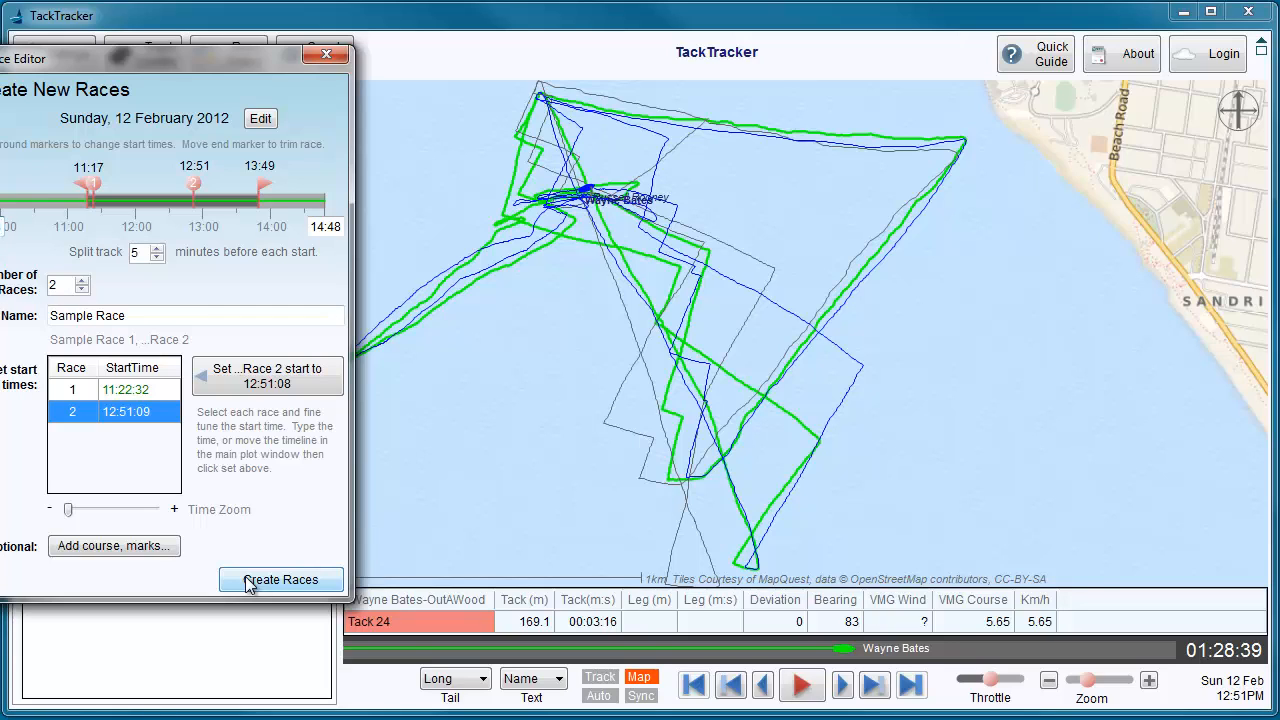
- Create the races with course and marks editing, and enter the course "A B C A C" for Sample Race 2
left_click(114, 546)
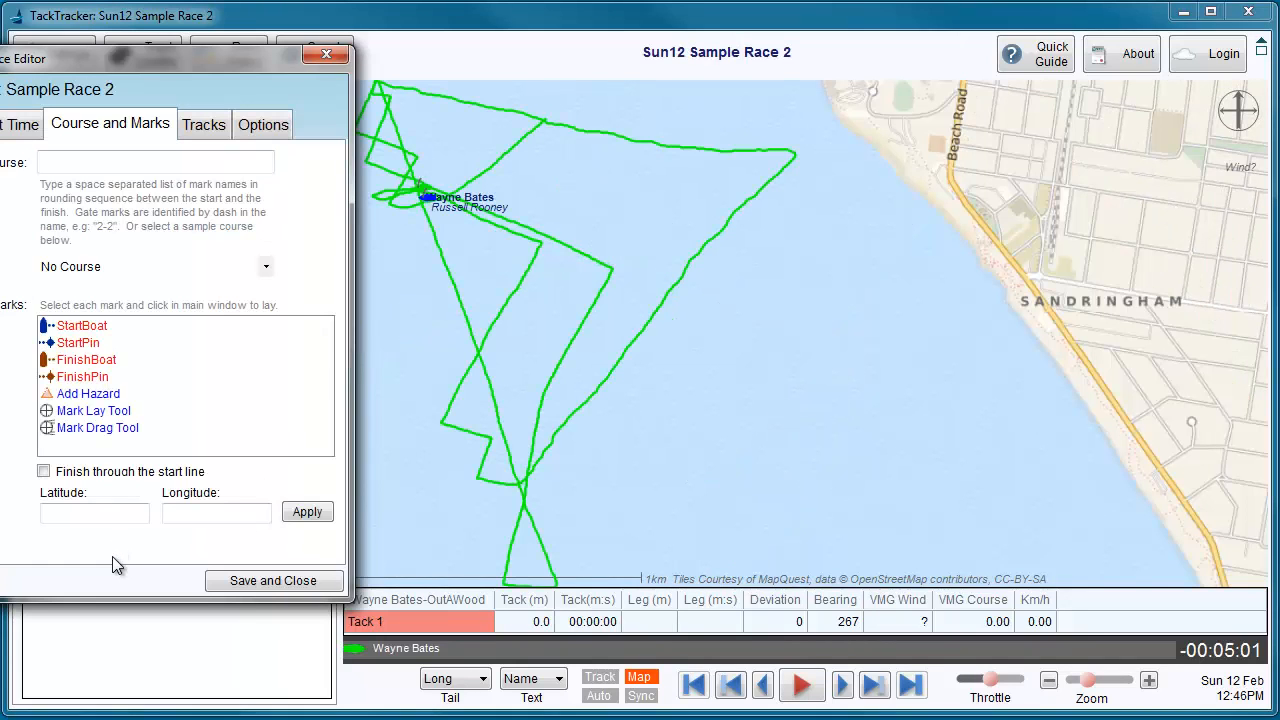
left_click_drag(210, 53, 264, 61)
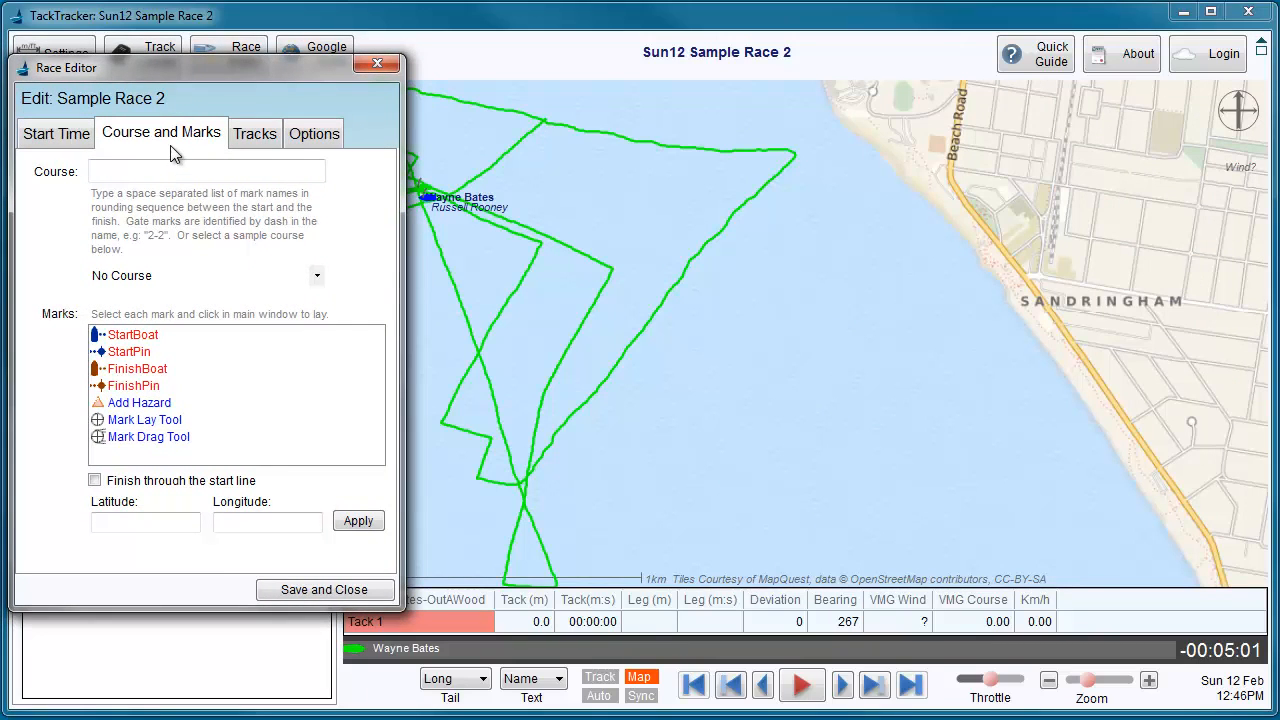
left_click(162, 170)
type("A")
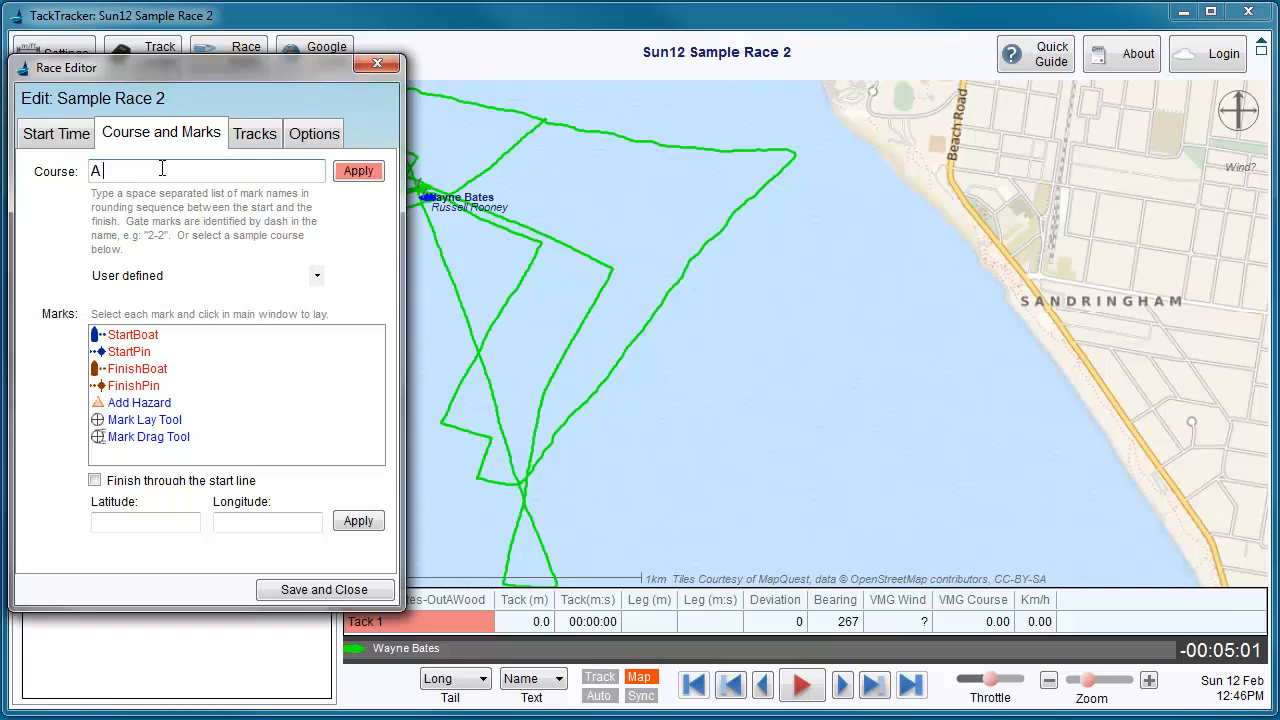
type(" B C A C")
- Try the sample courses "Triangle, windward return, triangle" and "Gate1, 2, Gate1", and settle on "Triangle, windward return"
left_click(178, 276)
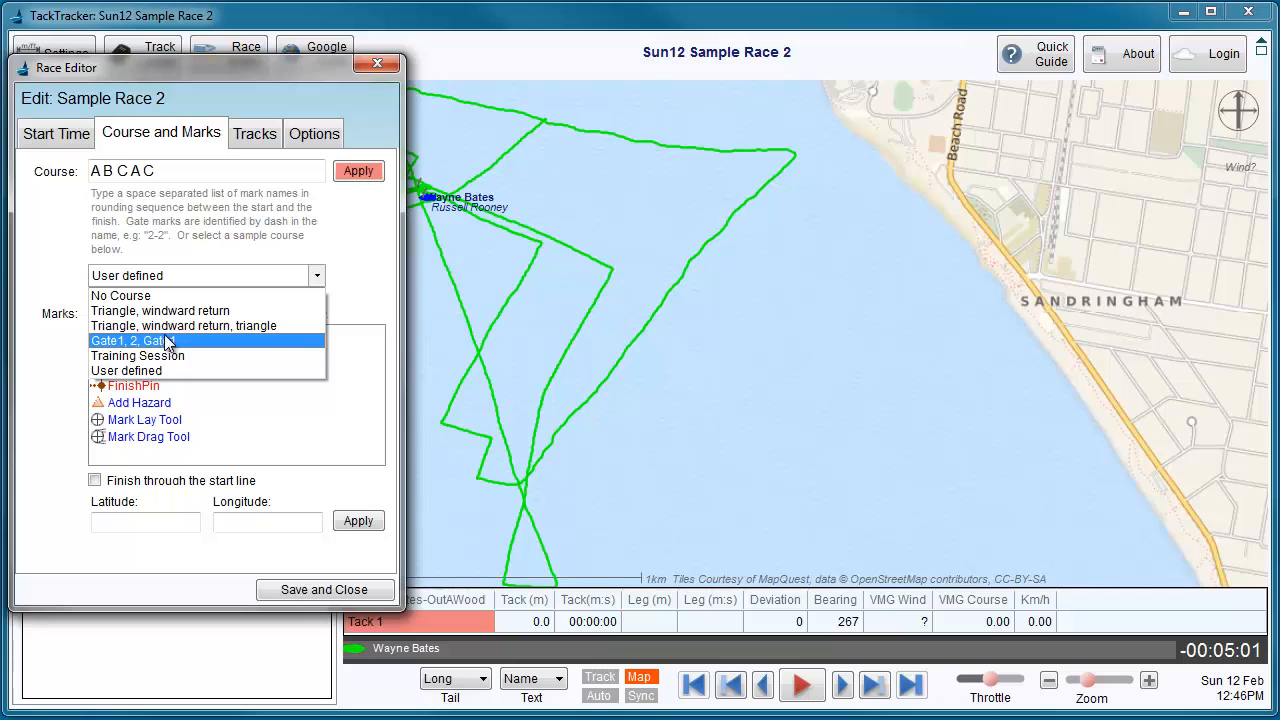
left_click(176, 325)
left_click(188, 278)
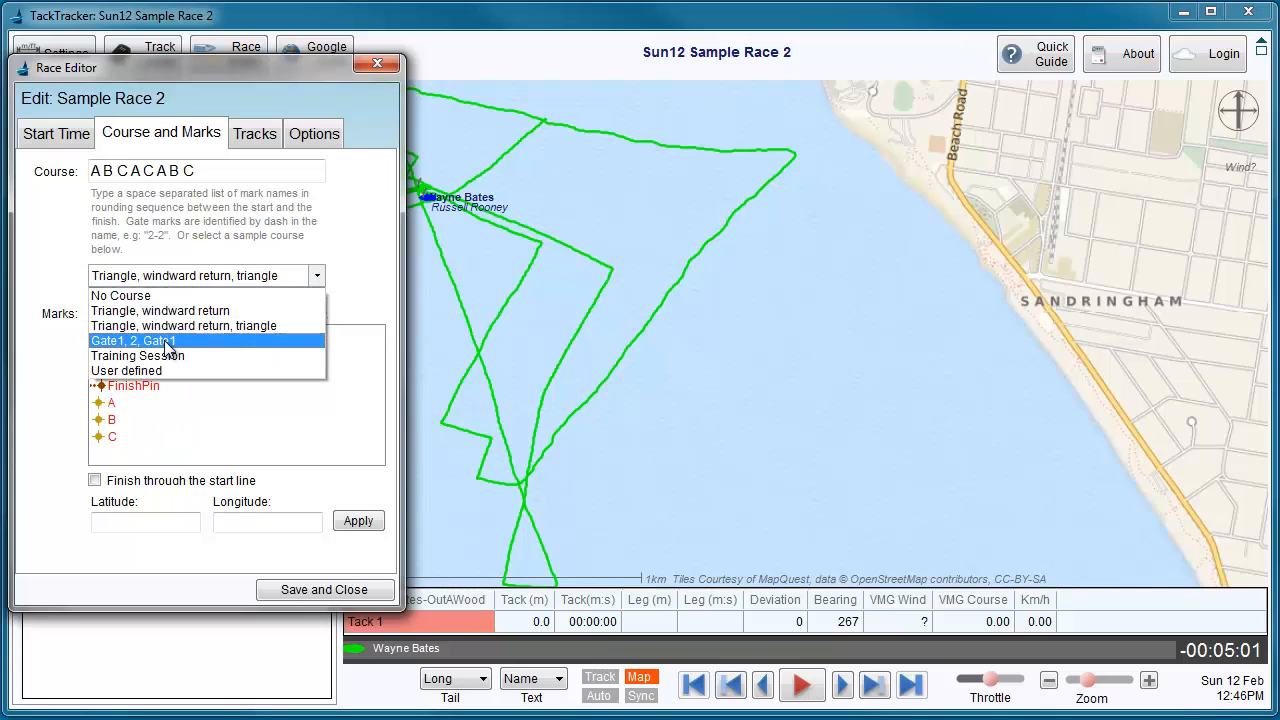
left_click(164, 340)
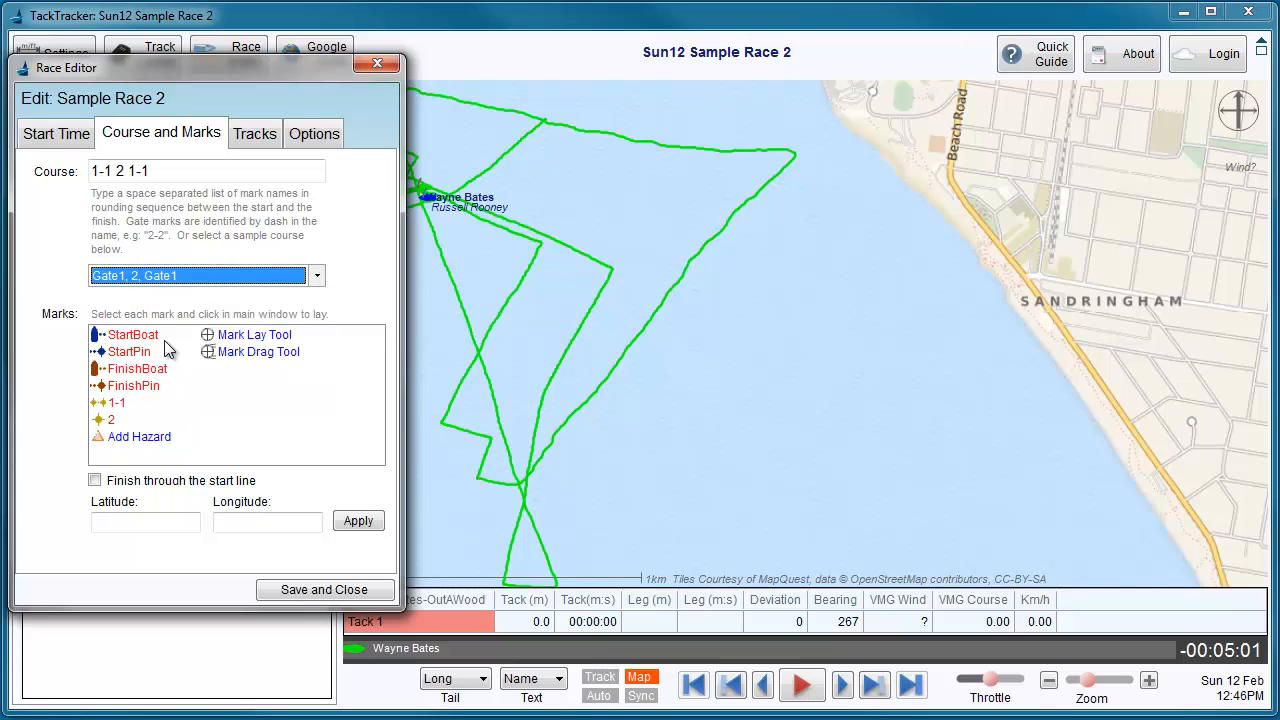
left_click(93, 171)
left_click_drag(94, 170, 105, 172)
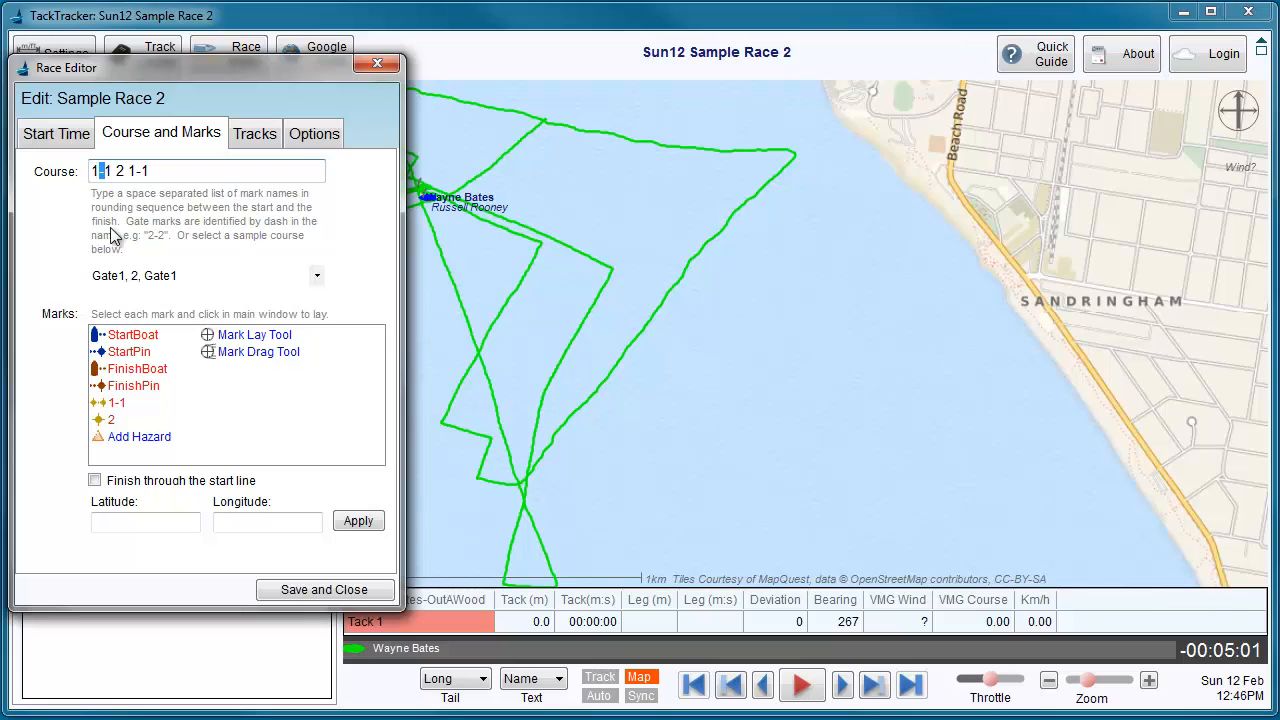
left_click(122, 276)
left_click(140, 311)
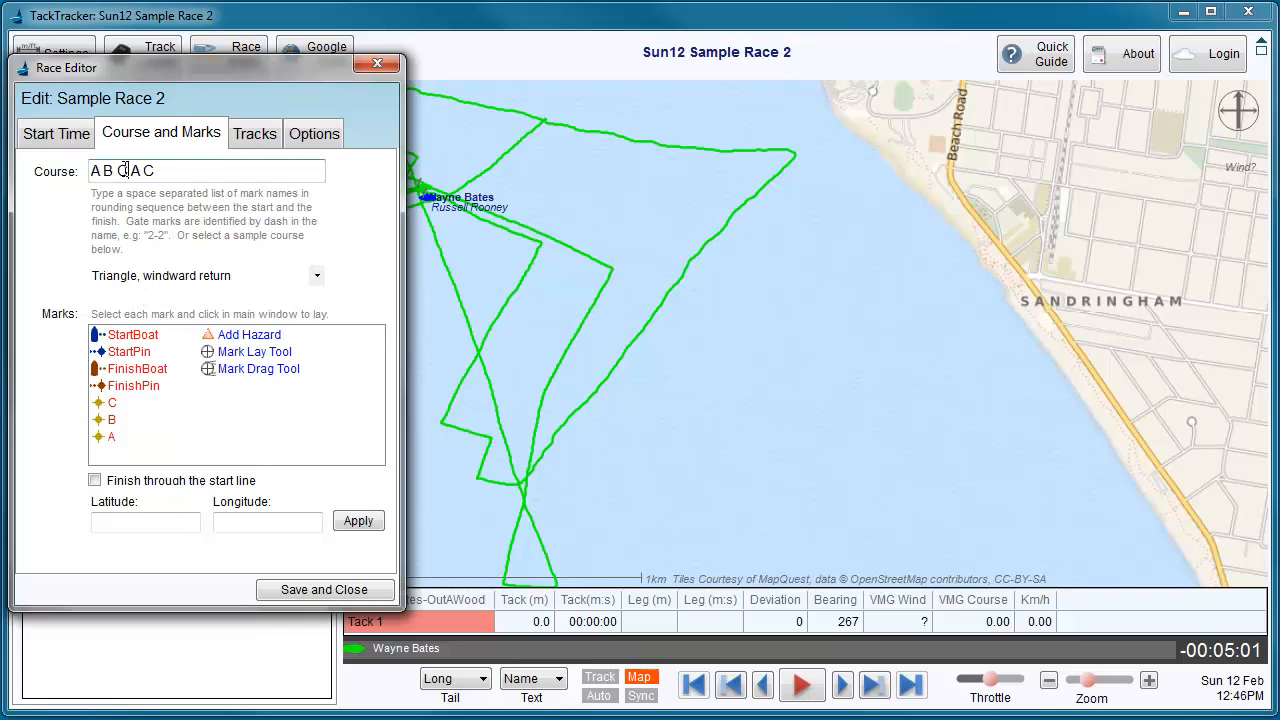
- Try turning the first C mark in the course into a gate, C-C, and remove the addition
left_click(124, 170)
type("-C")
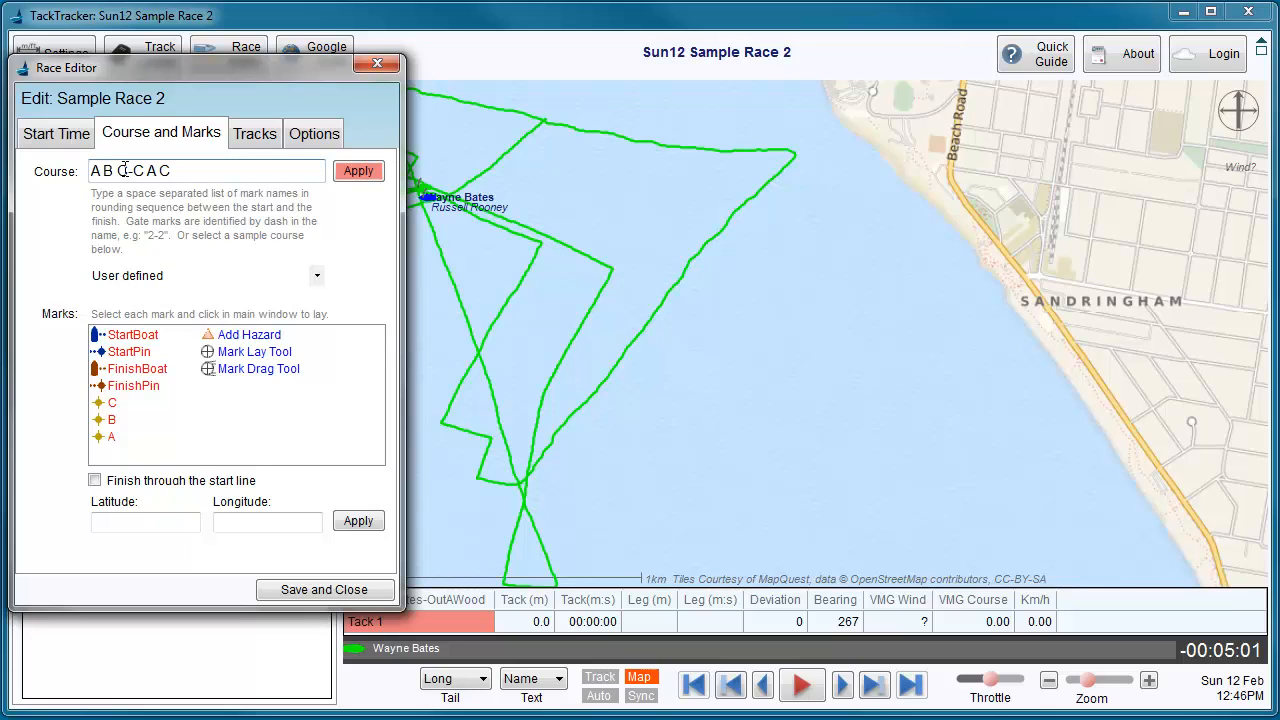
key("BackSpace")
key("BackSpace")
- Apply the course "A B C A C" and make the race finish through the start line
left_click(356, 175)
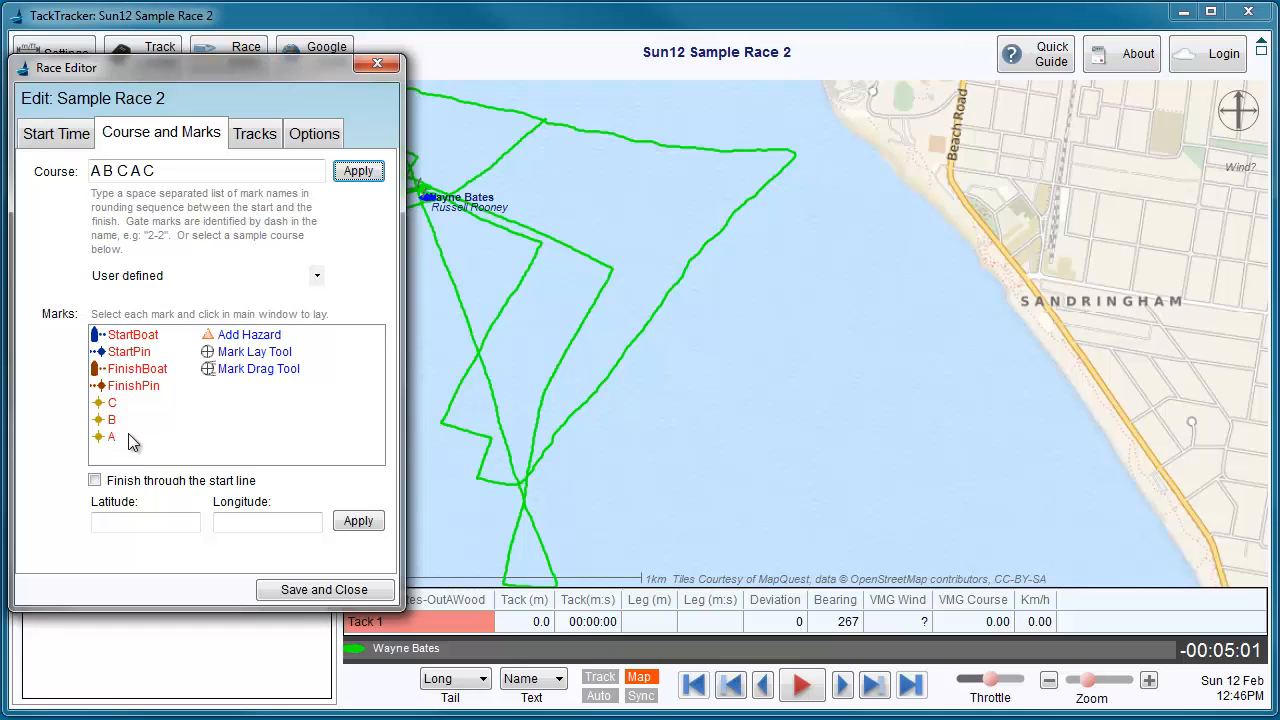
left_click(95, 481)
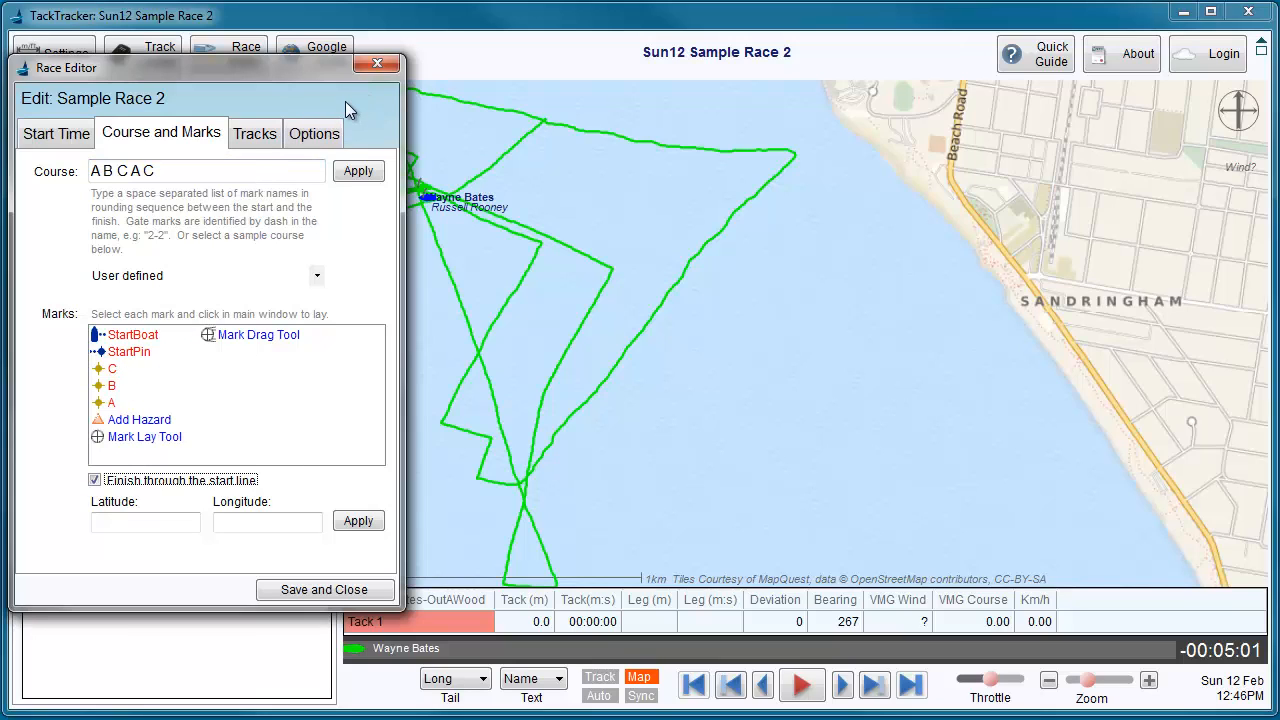
- Move the replay to about -00:00:37 and lay StartBoat just west and StartPin just east of the waiting boats
left_click_drag(535, 167, 683, 186)
left_click_drag(354, 646, 415, 650)
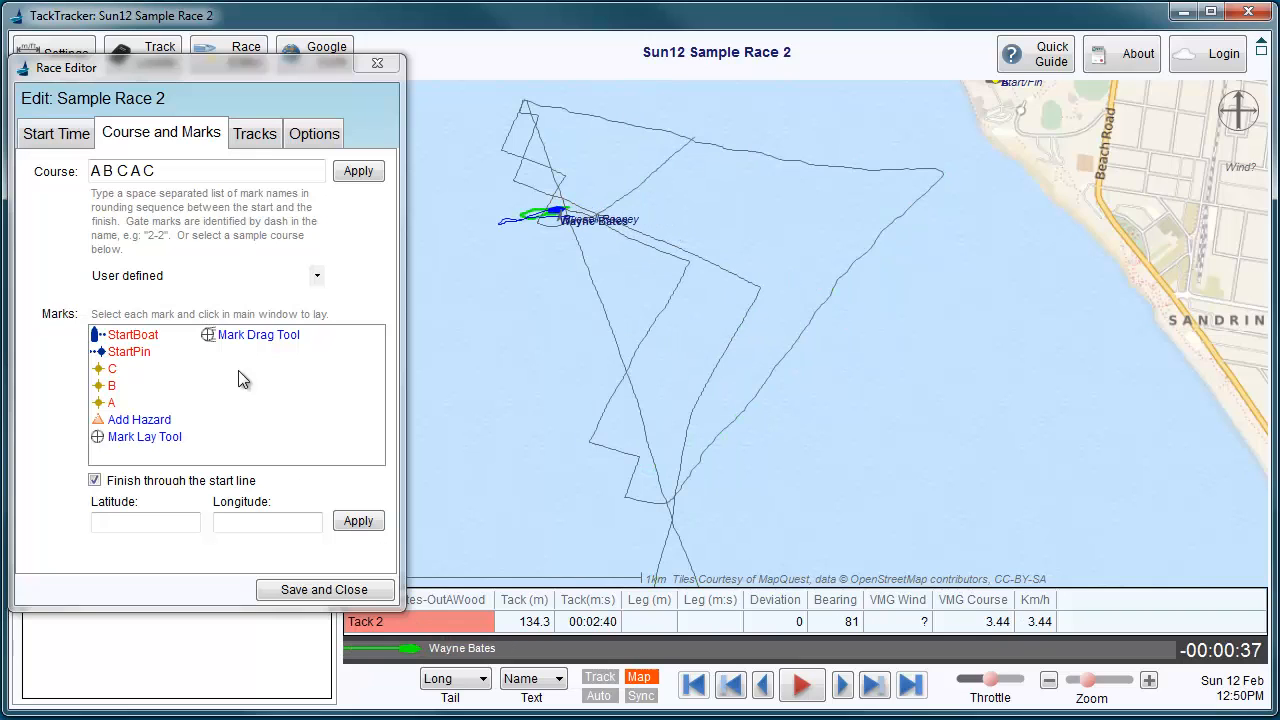
left_click(135, 335)
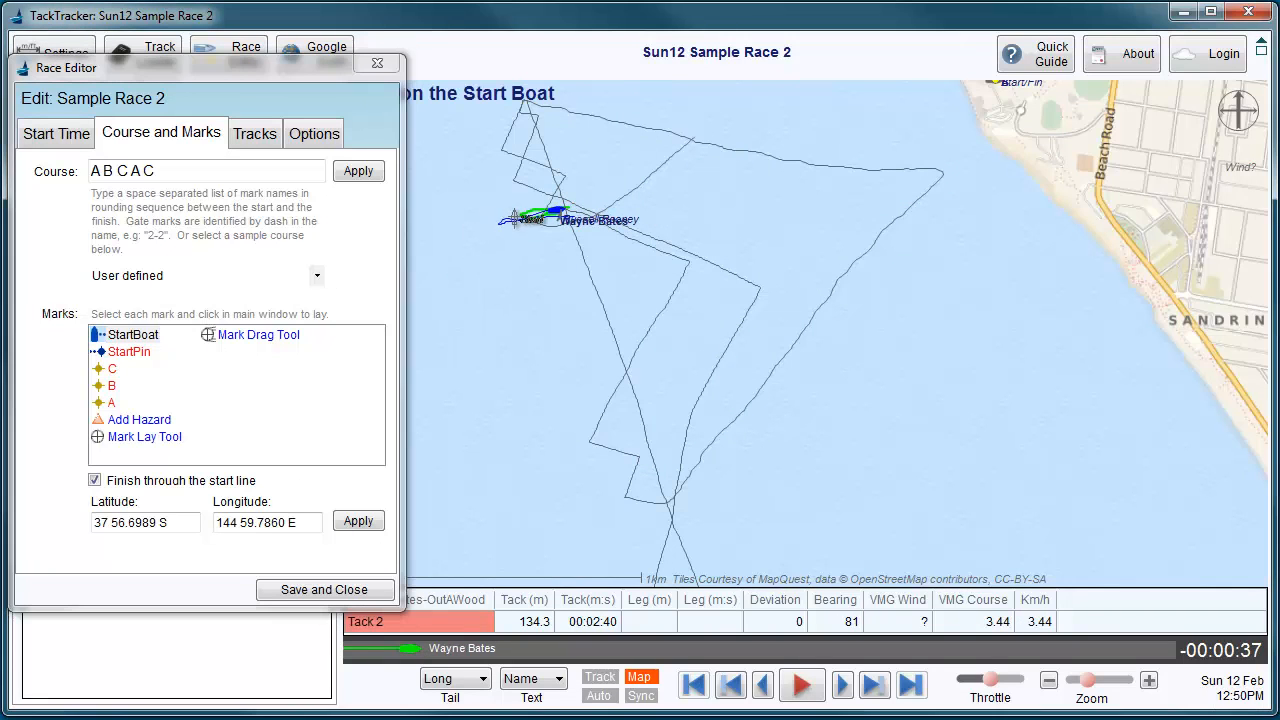
left_click(508, 213)
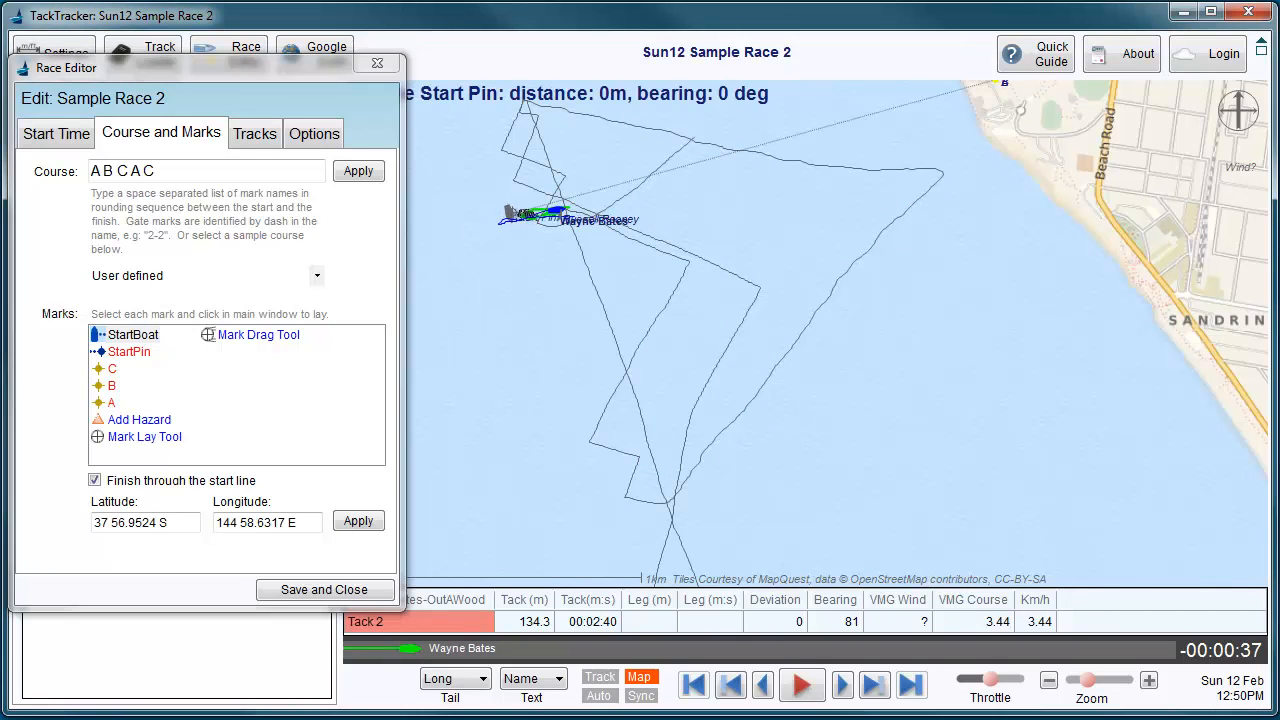
left_click(597, 196)
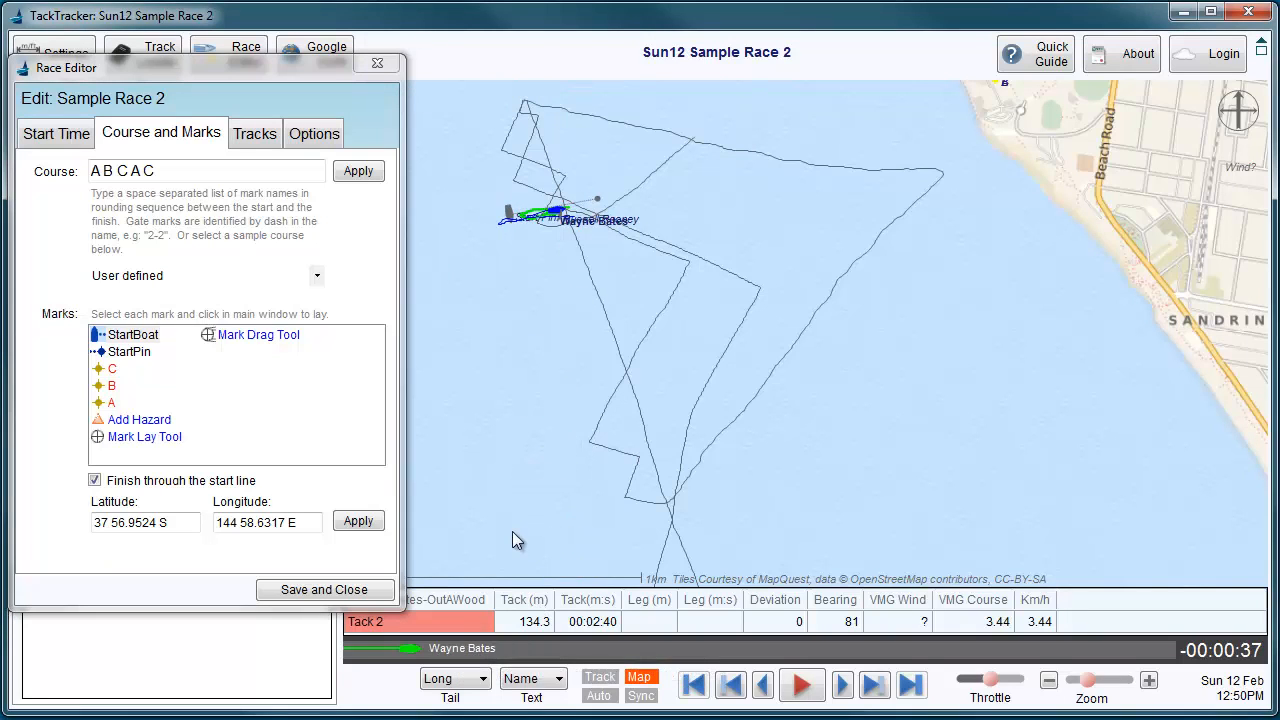
- Advance the replay to about 00:12:57 and lay mark A where the boats round at the end of their first upwind leg
left_click_drag(512, 531, 516, 455)
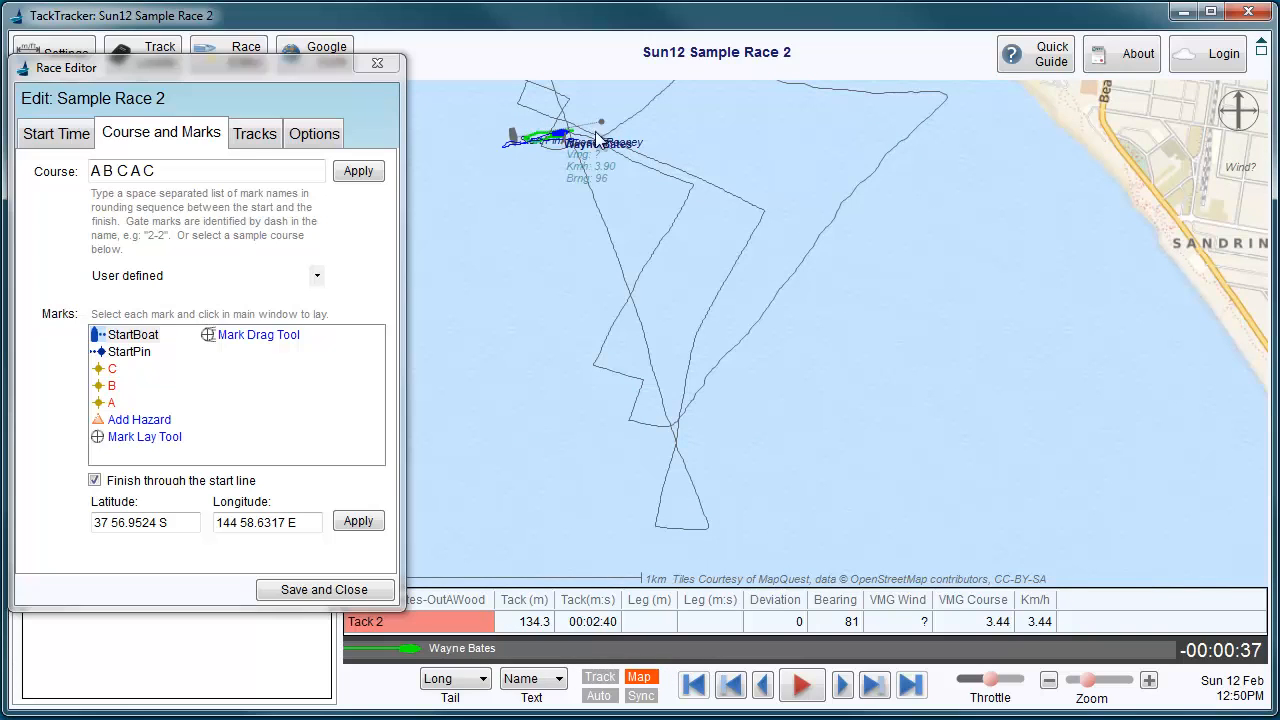
mouse_move(565, 130)
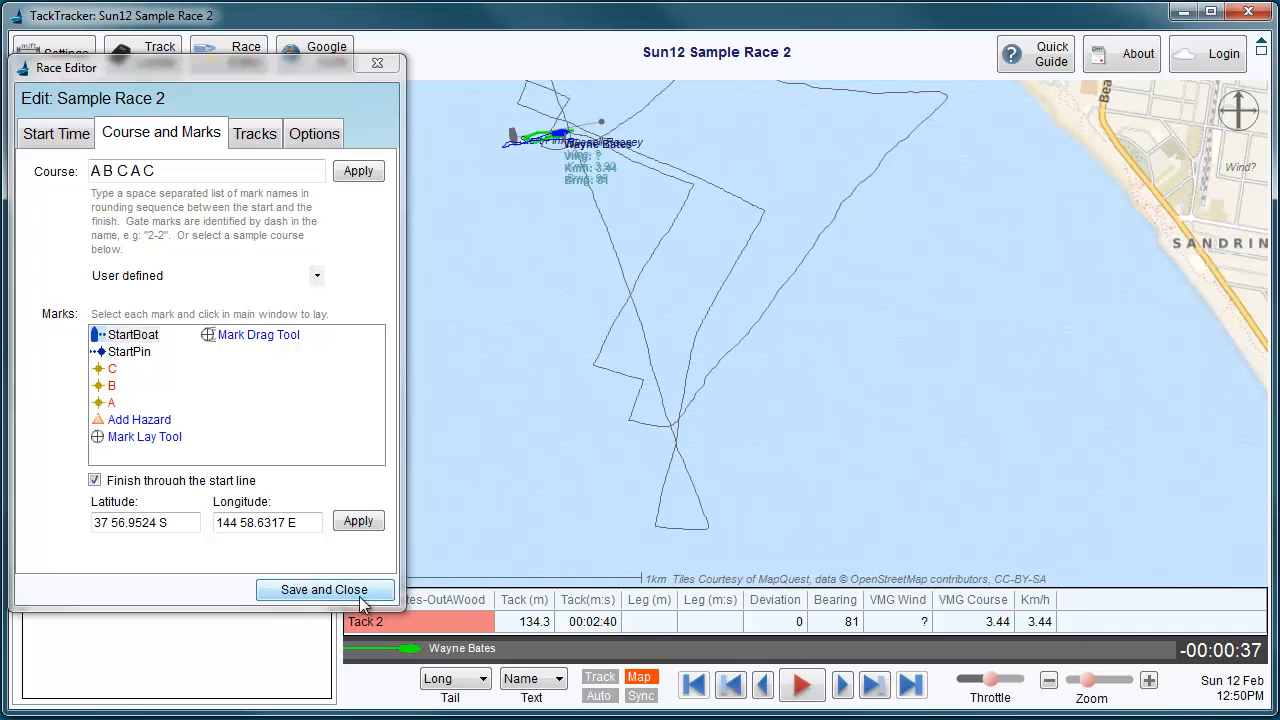
left_click_drag(413, 648, 588, 648)
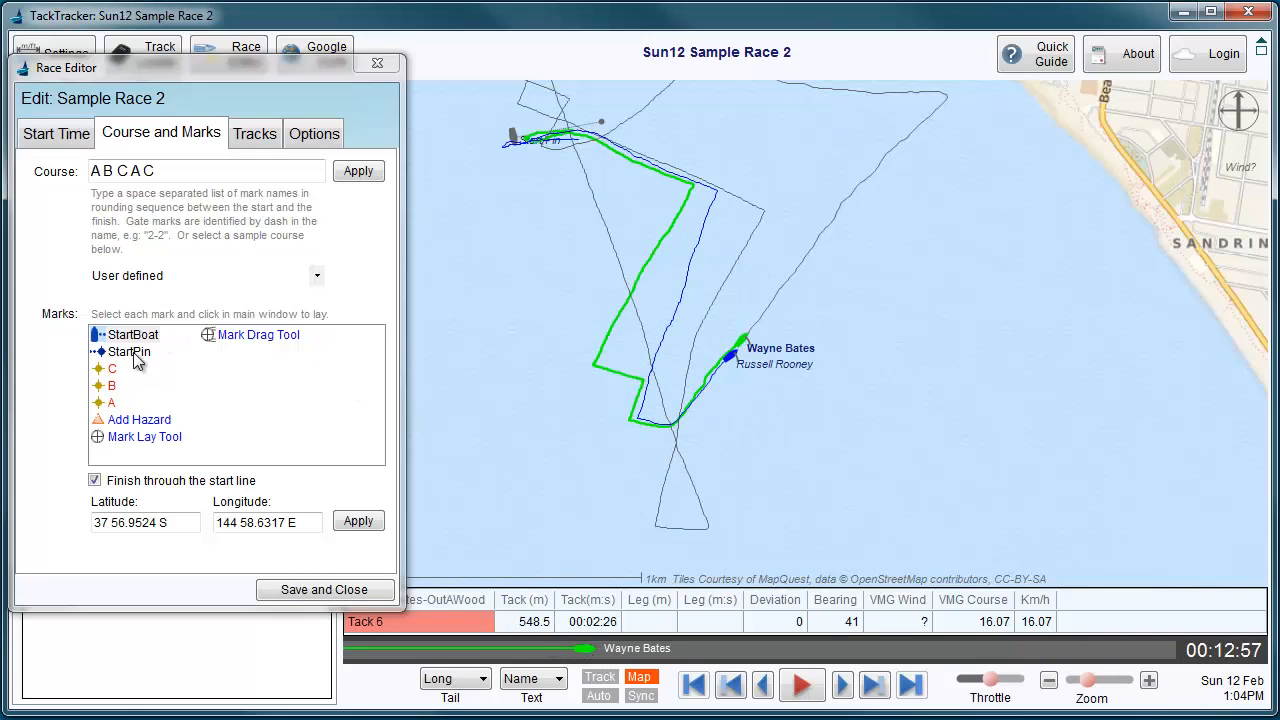
left_click(110, 403)
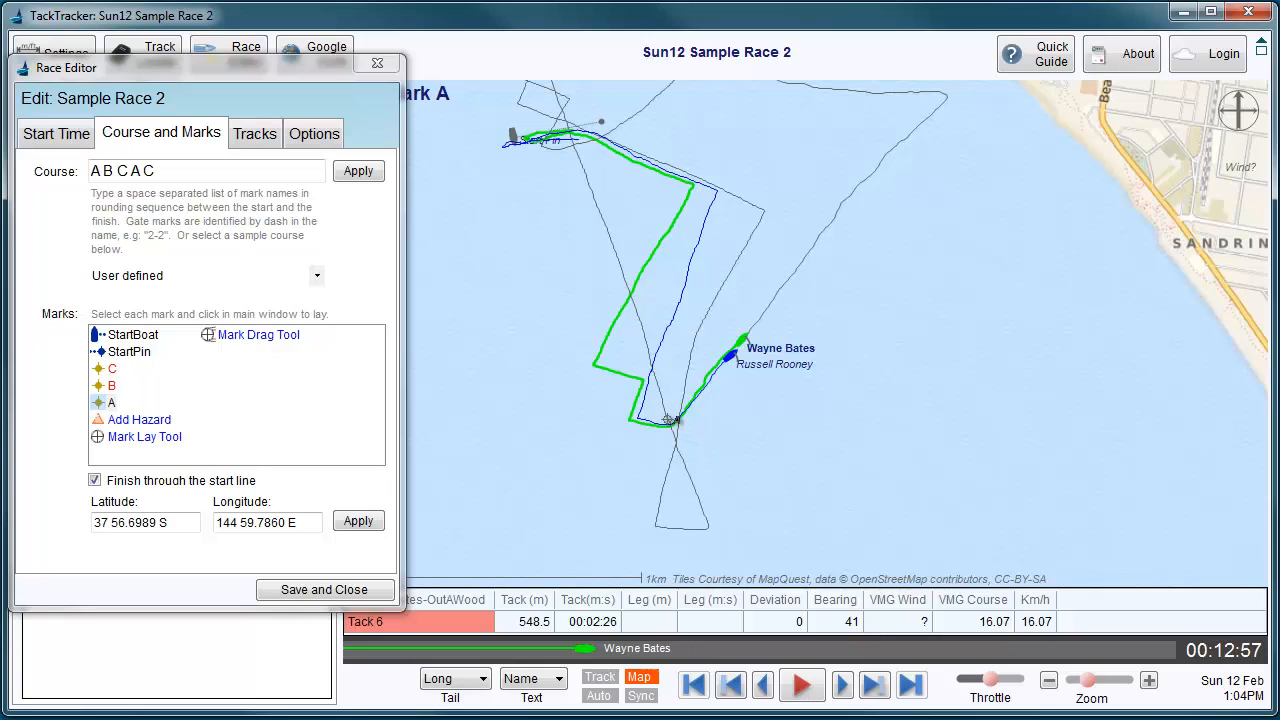
left_click(668, 420)
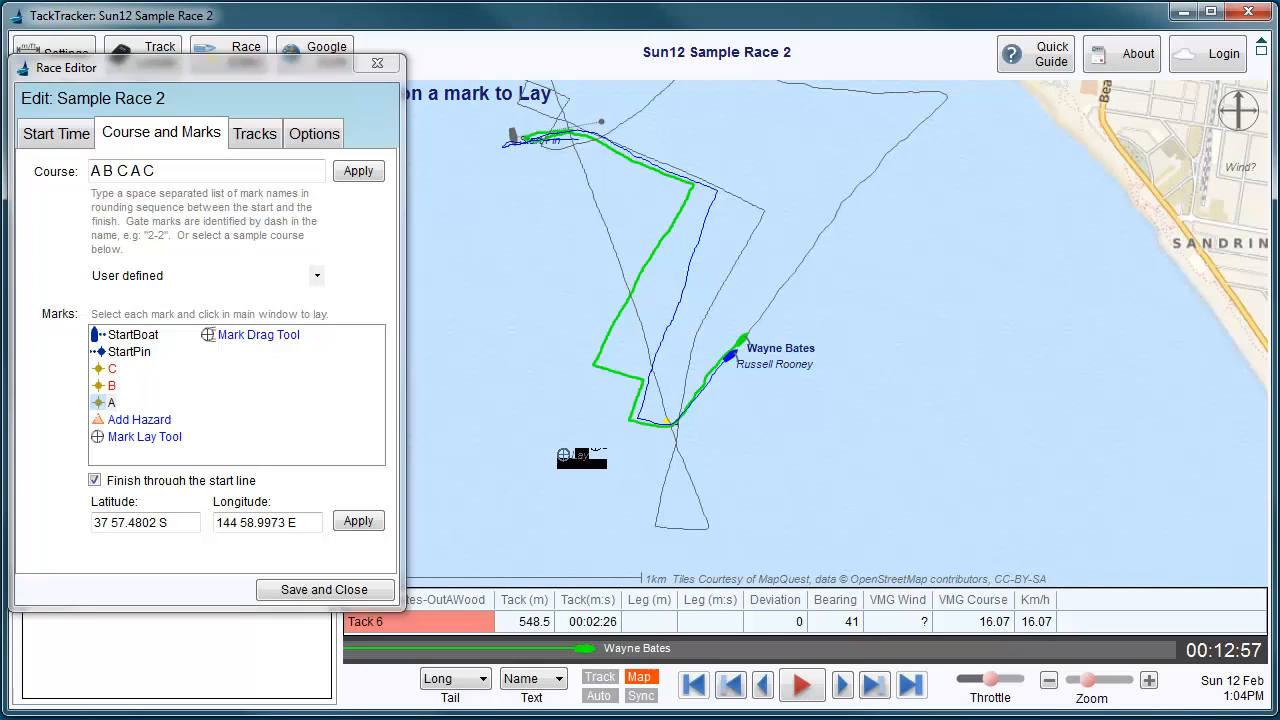
left_click_drag(256, 63, 274, 149)
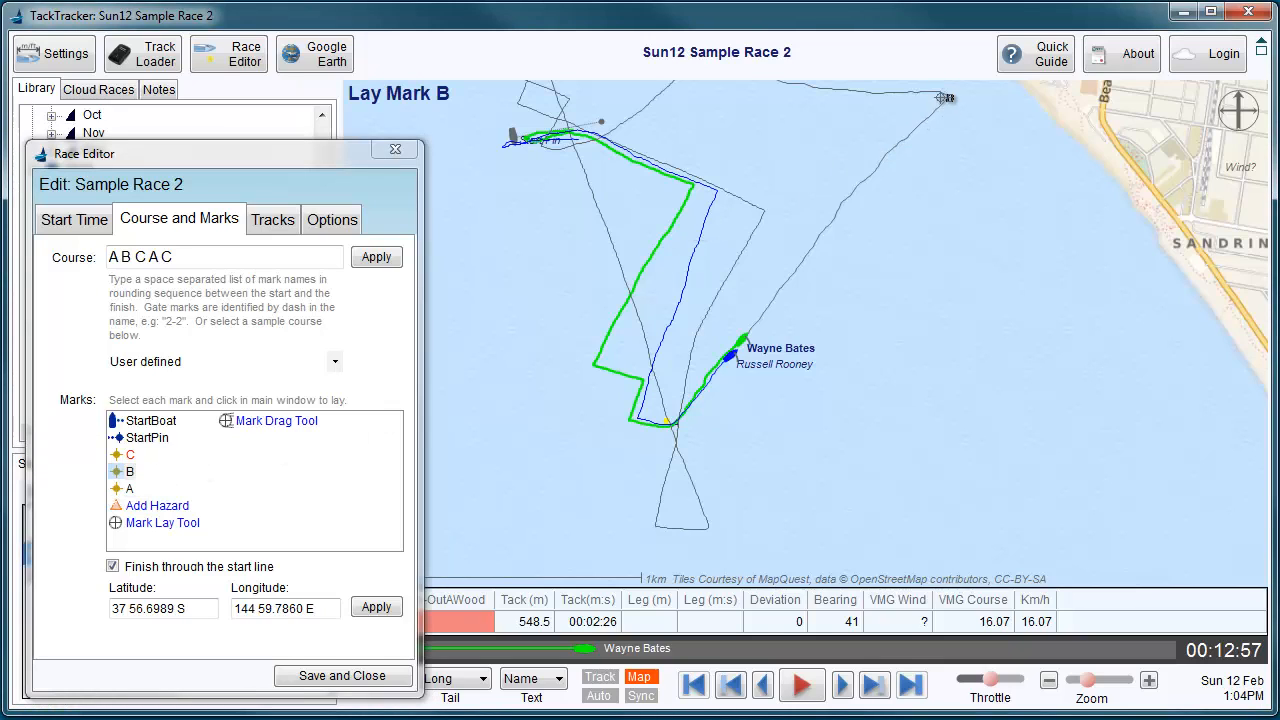
- Lay mark B at the eastern corner of the tracks, then re-lay it slightly closer to the rounding point
left_click(943, 99)
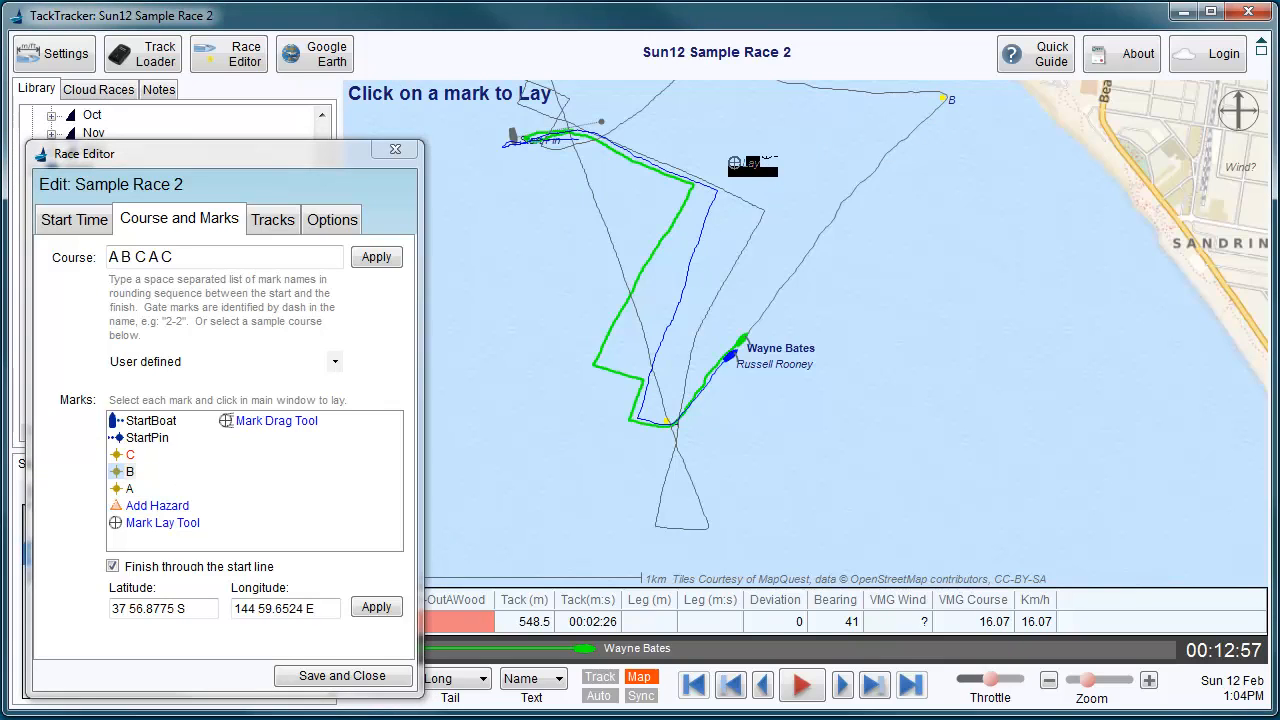
left_click(941, 104)
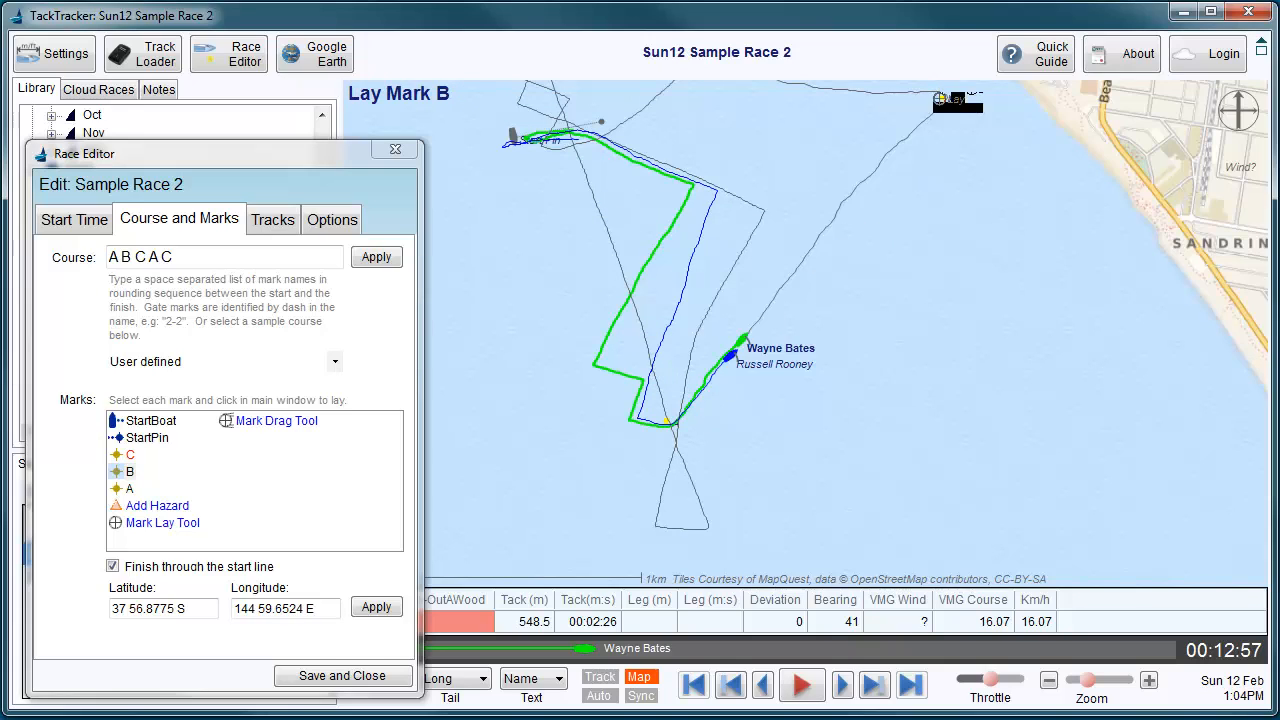
left_click(941, 101)
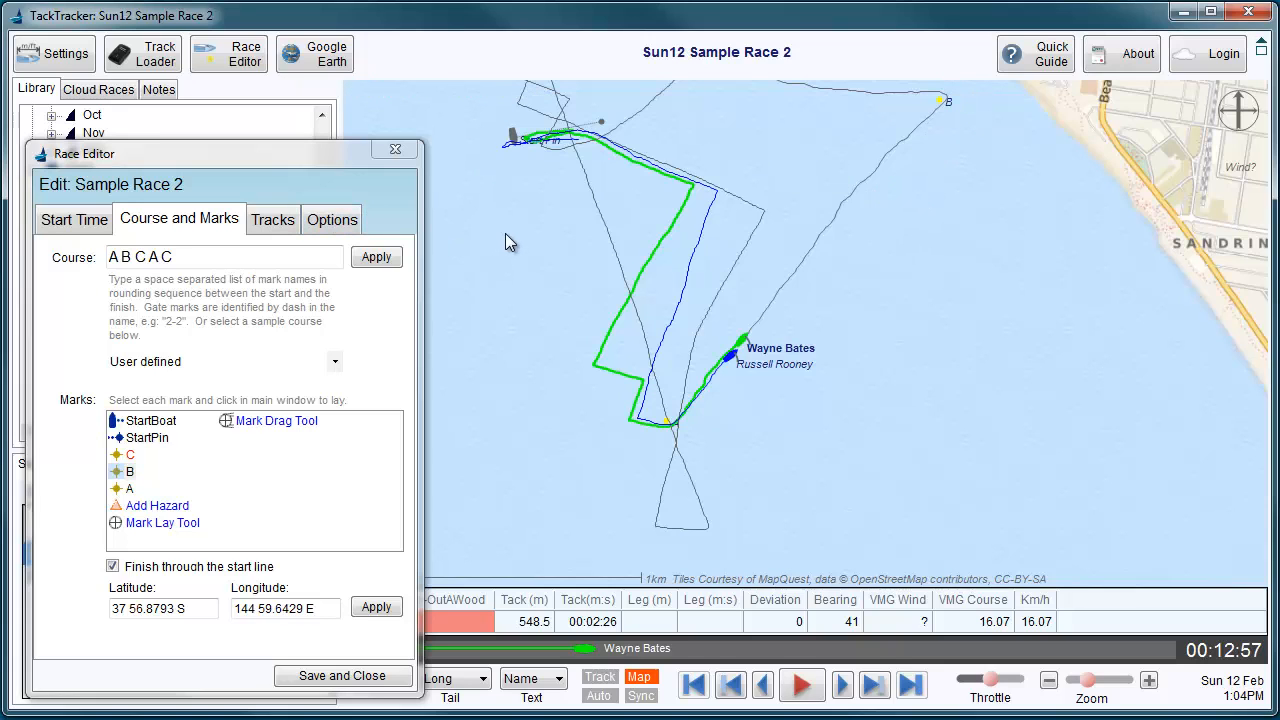
- Lay mark C at the northern corner of the tracks, where the boats turn after the leg from B
left_click_drag(505, 233, 570, 321)
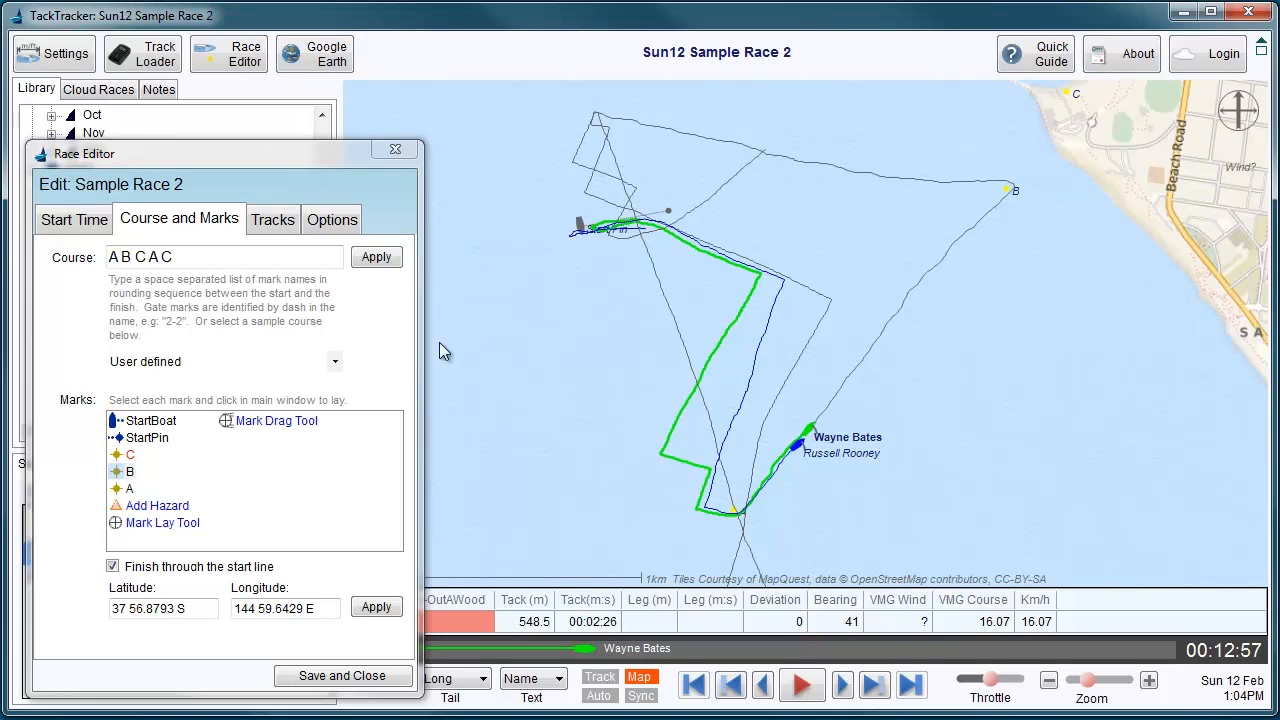
left_click(130, 455)
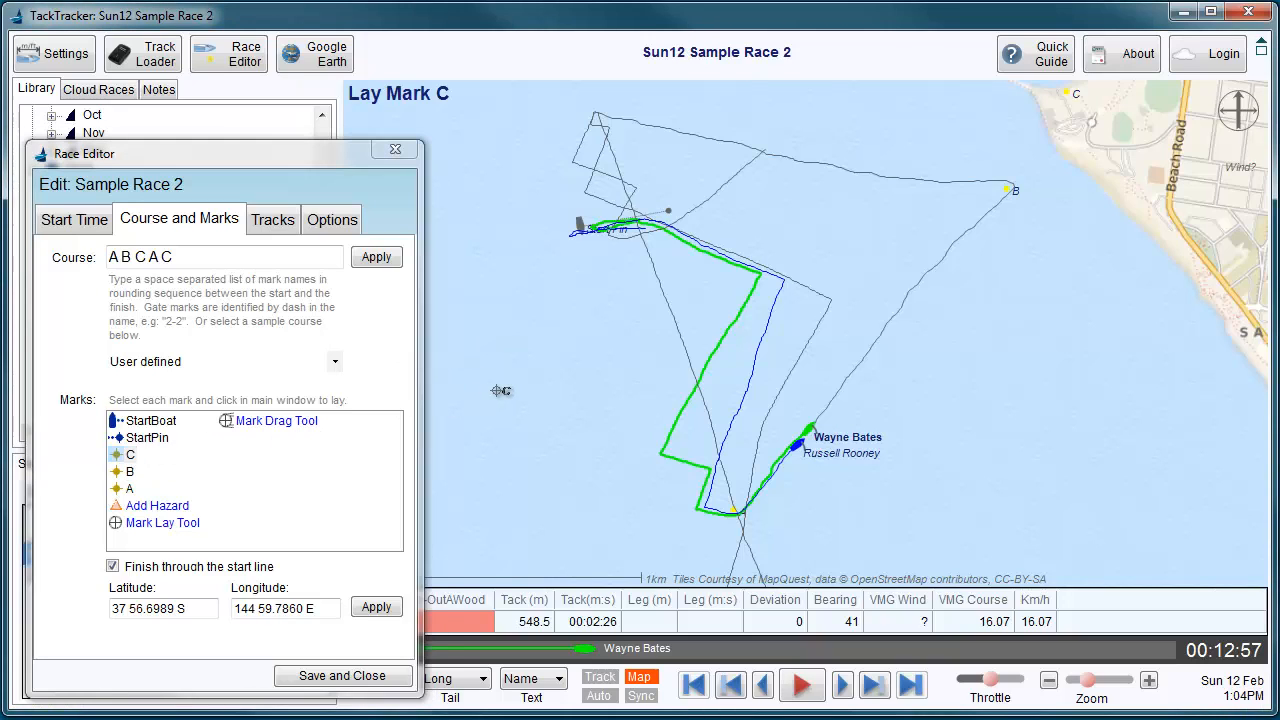
left_click(130, 455)
left_click(598, 118)
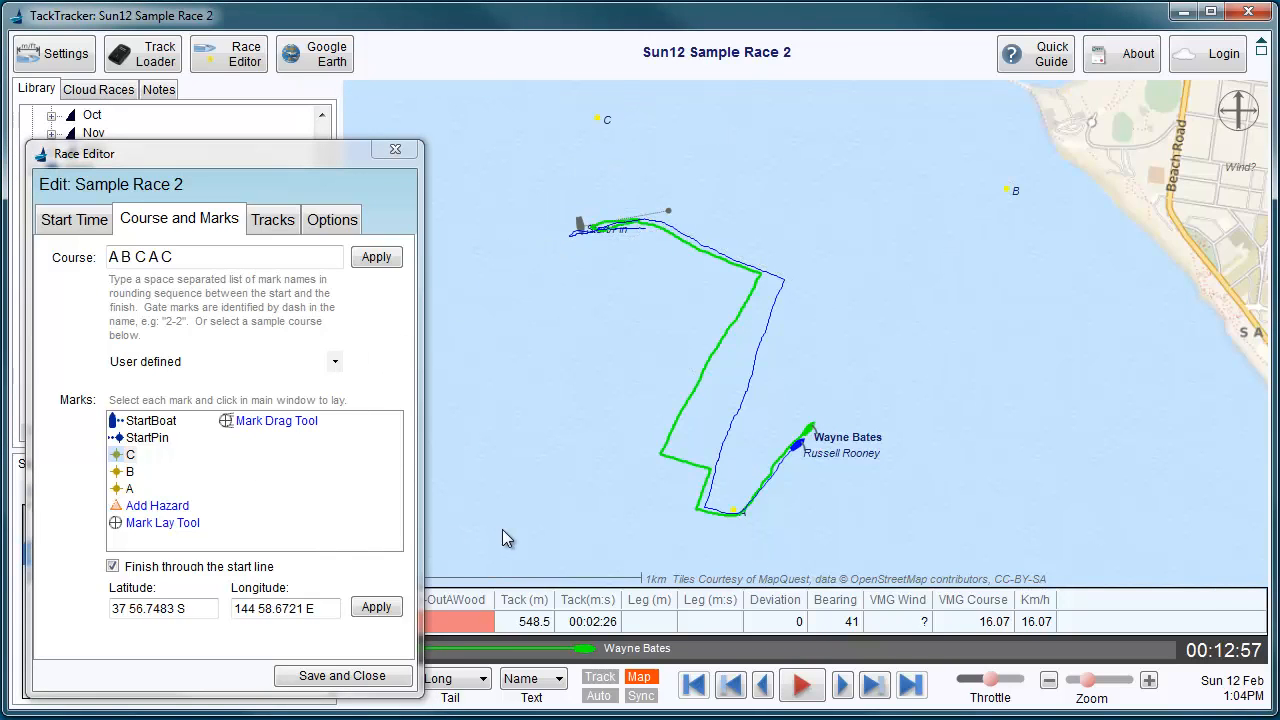
- Advance the replay to about 00:44:19 and use the Mark Drag Tool to move mark A to the southern corner of the second-lap tracks
left_click_drag(502, 529, 497, 474)
left_click_drag(585, 651, 727, 648)
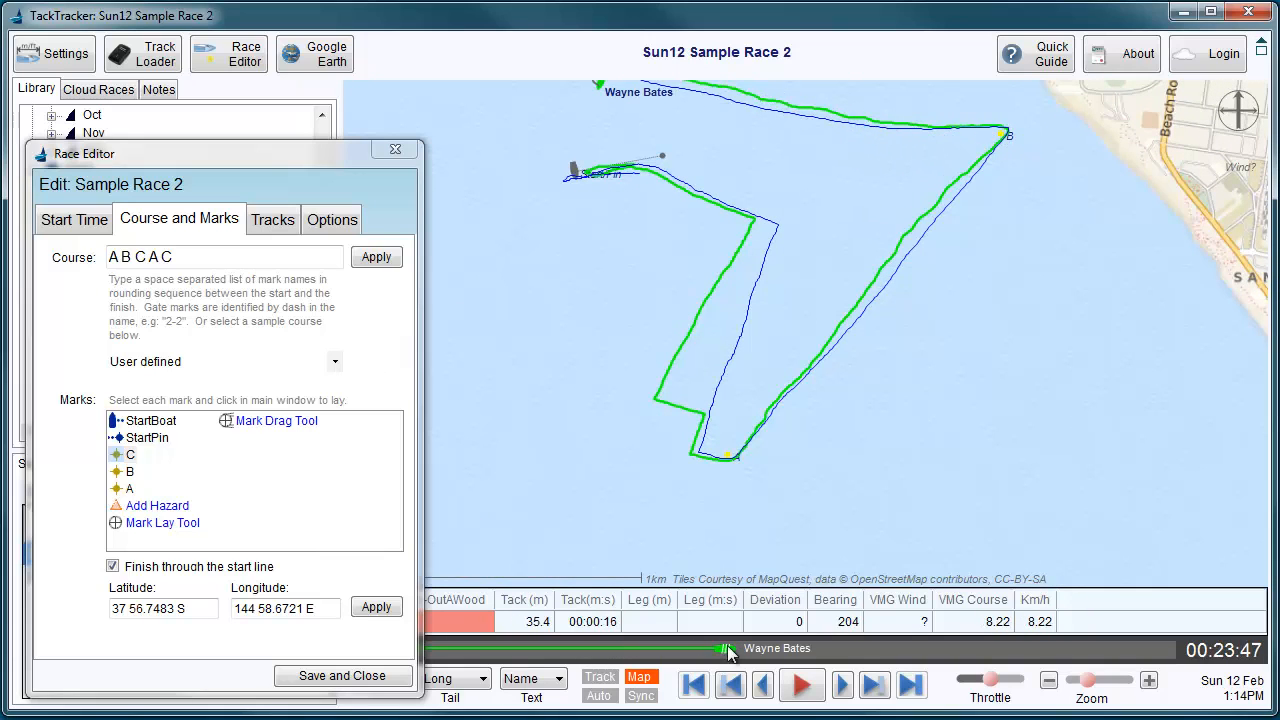
left_click_drag(724, 529, 727, 558)
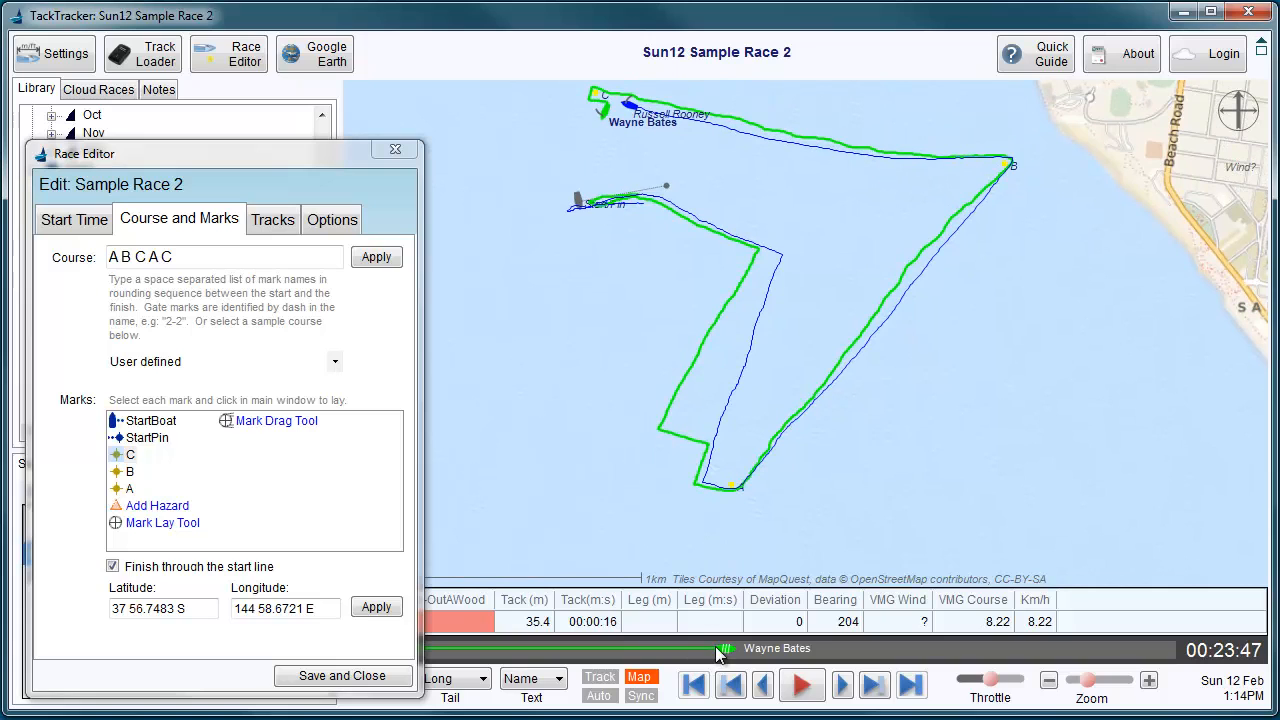
left_click_drag(718, 652, 992, 653)
left_click_drag(951, 523, 948, 467)
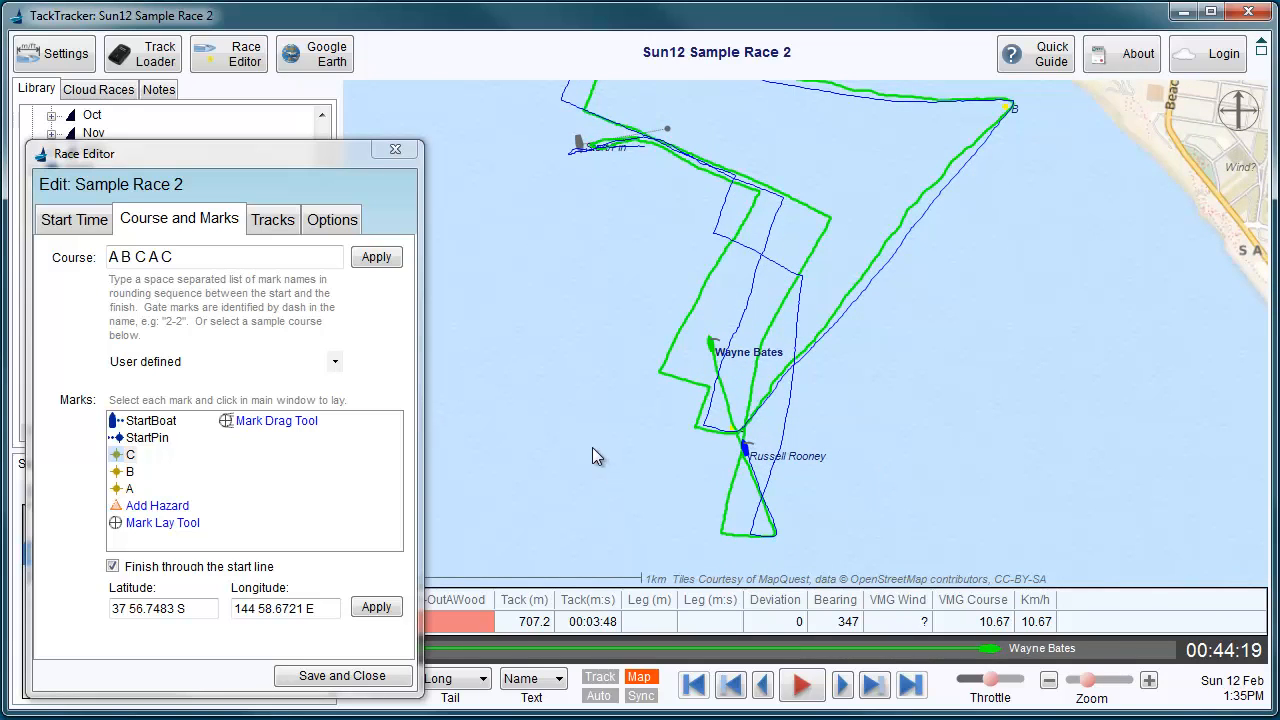
left_click(266, 421)
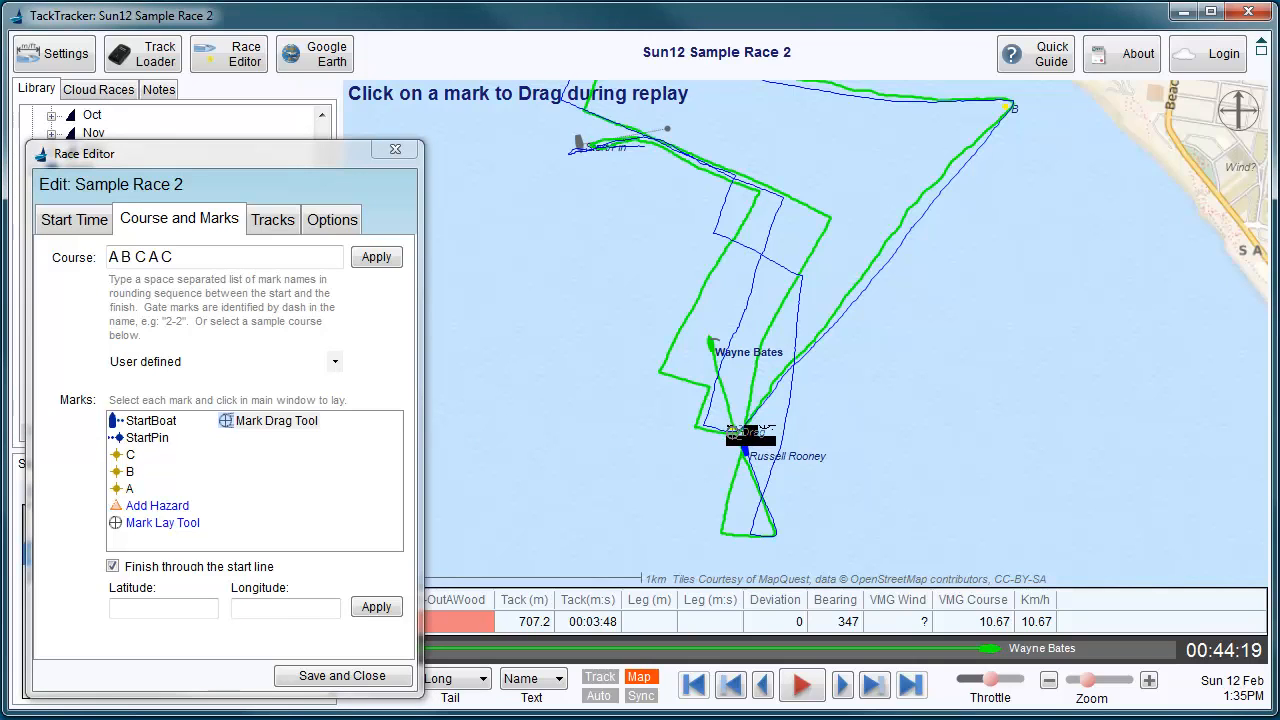
left_click_drag(738, 430, 778, 532)
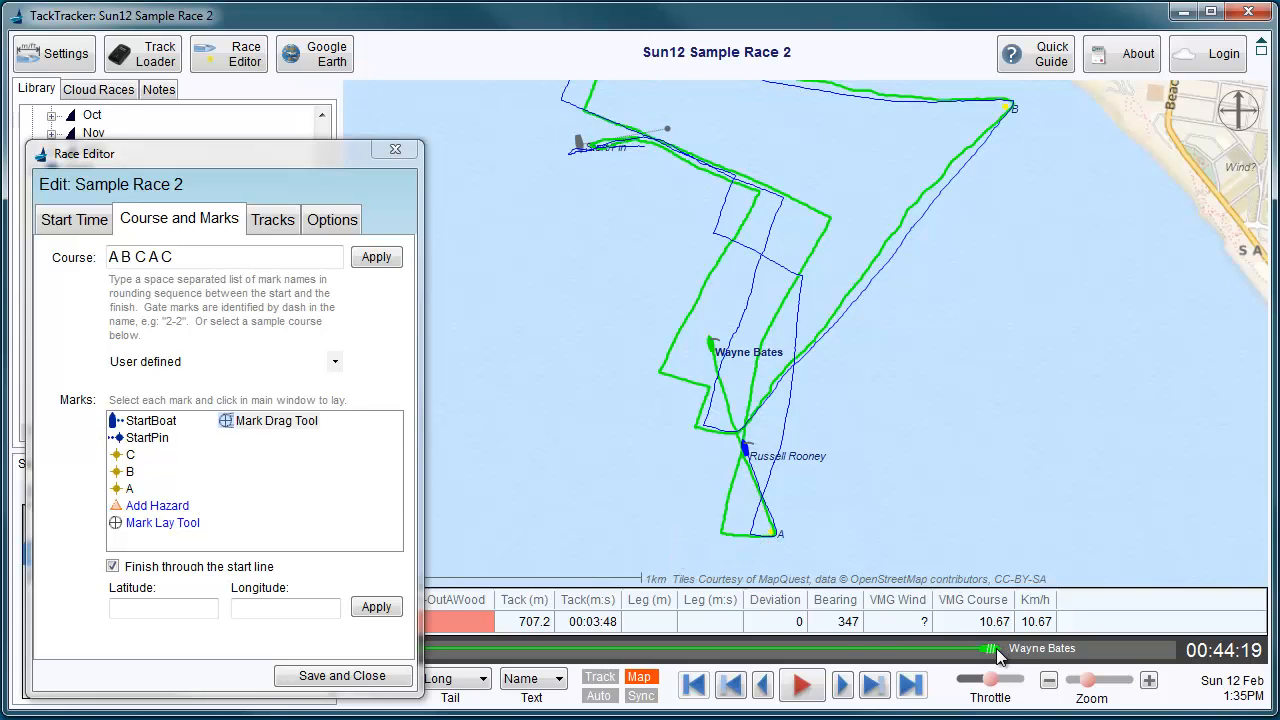
- Rewind the replay to about 00:25:01, drag mark A to its southern second-lap position, and check it by advancing to about 00:45:19
left_click_drag(996, 648, 994, 648)
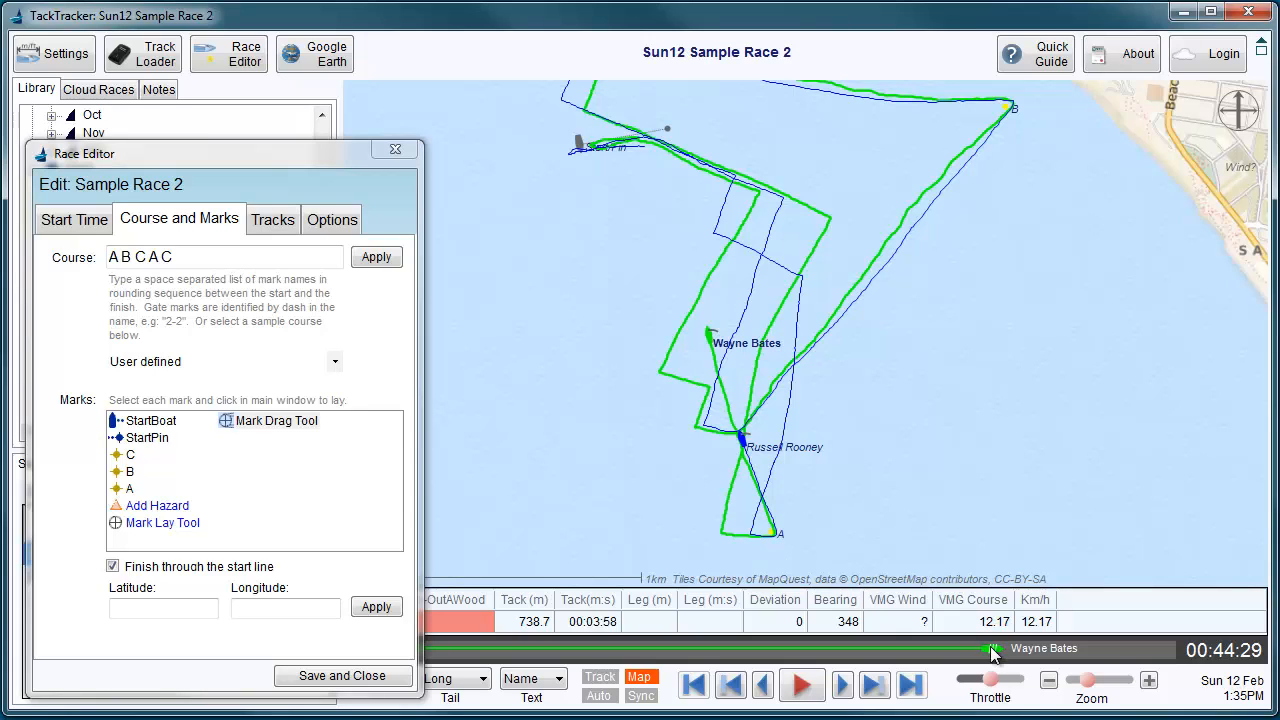
left_click_drag(996, 652, 992, 648)
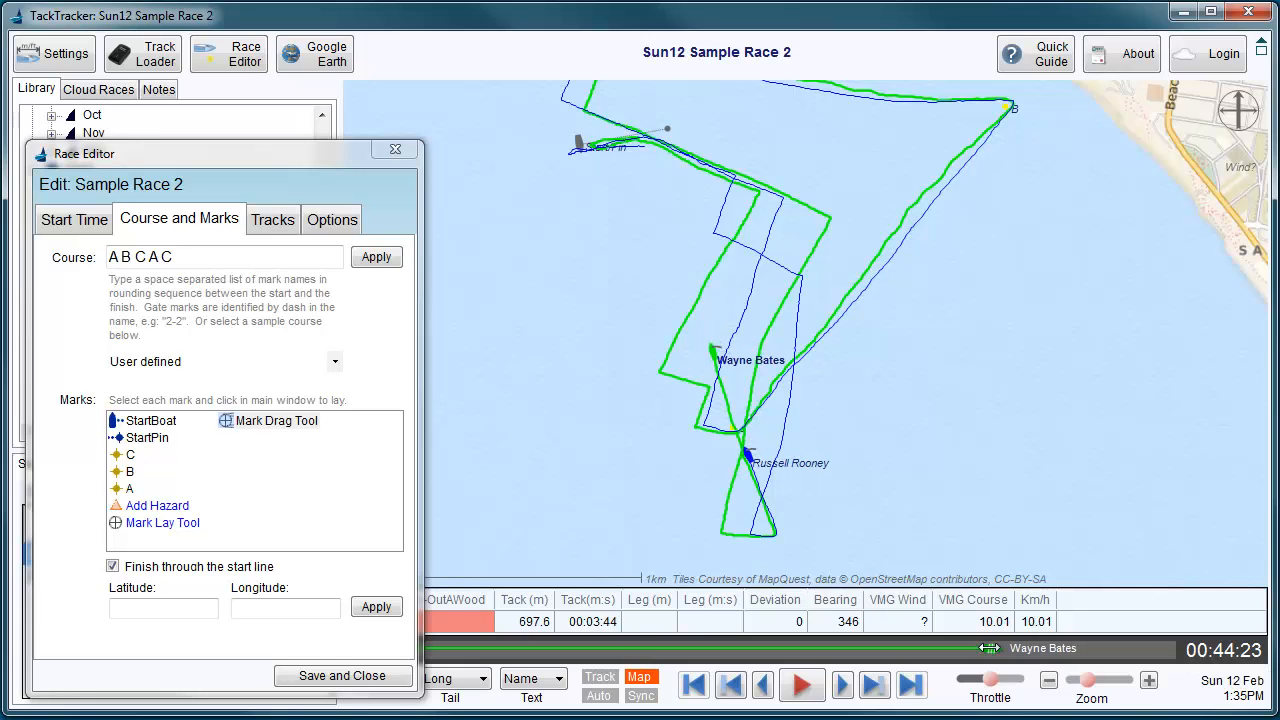
left_click_drag(937, 663, 737, 668)
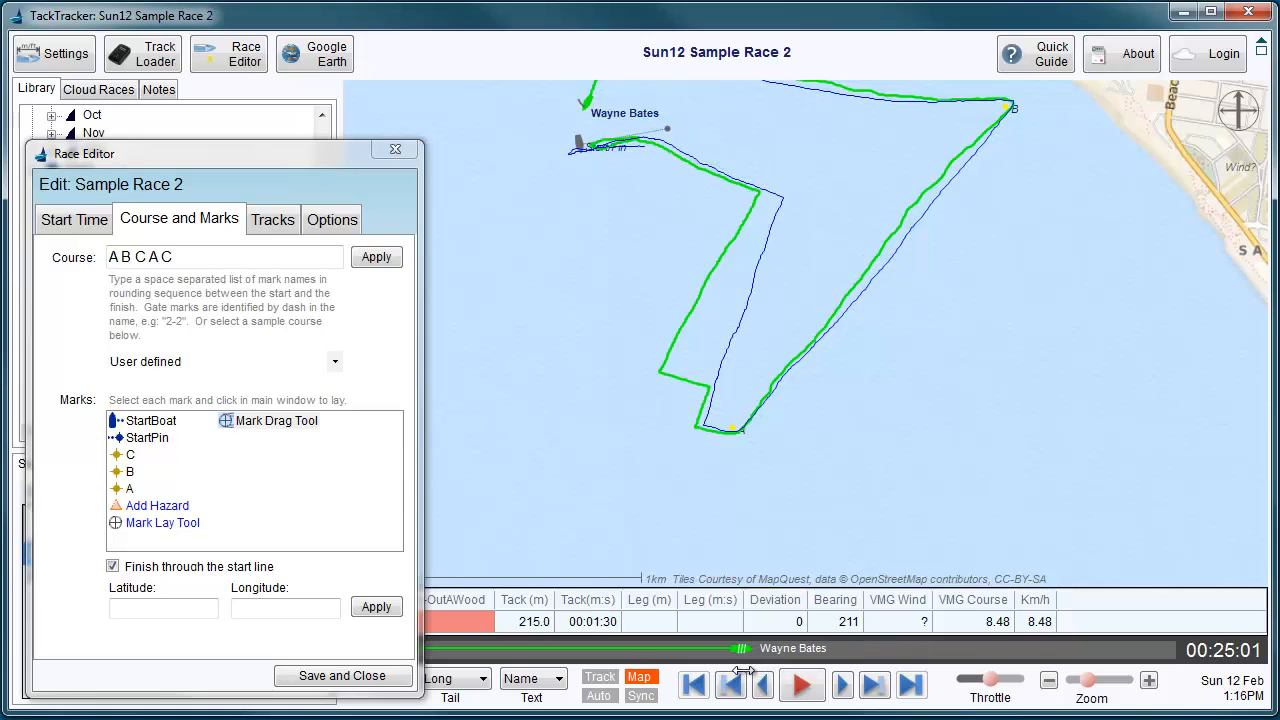
left_click(238, 425)
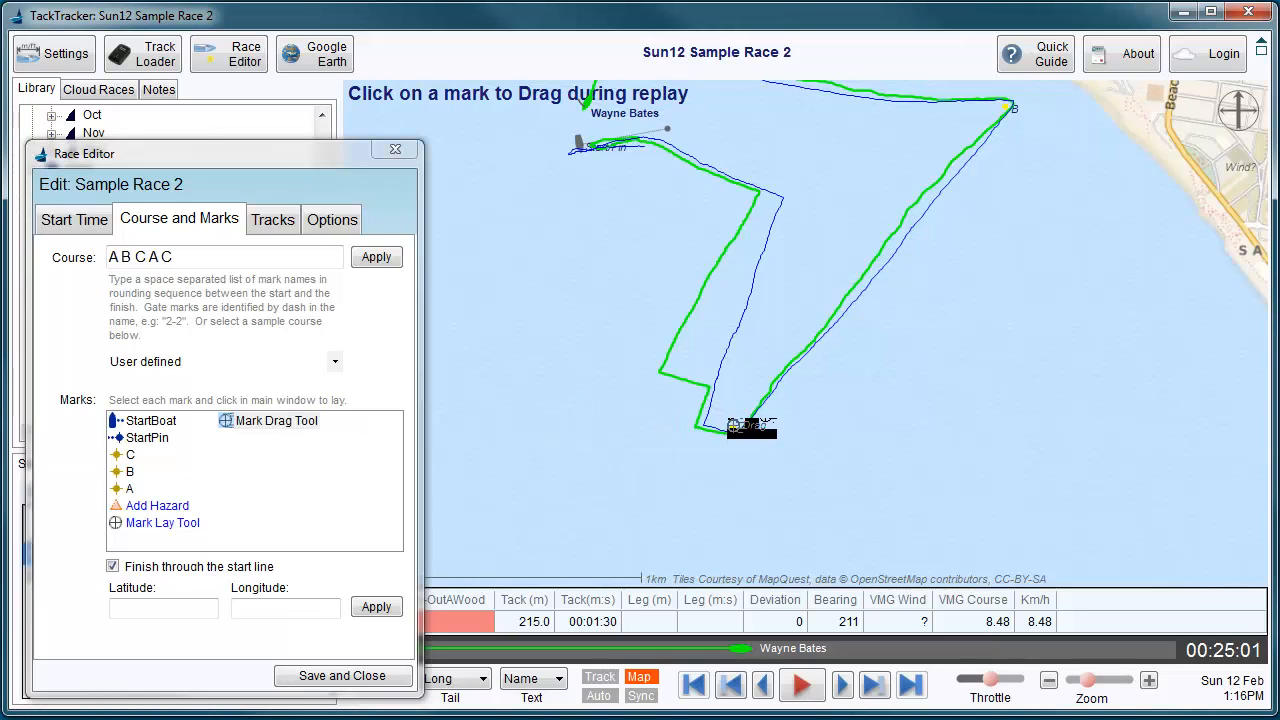
left_click_drag(735, 425, 770, 533)
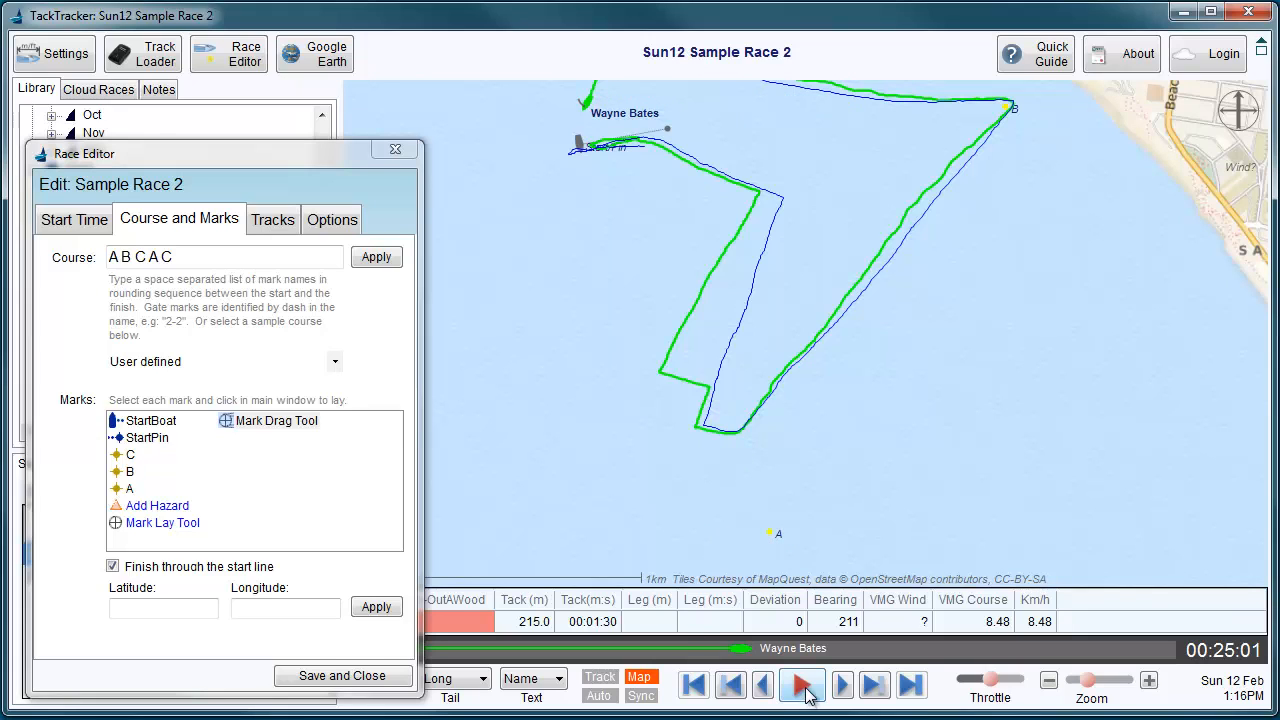
left_click_drag(740, 648, 1010, 651)
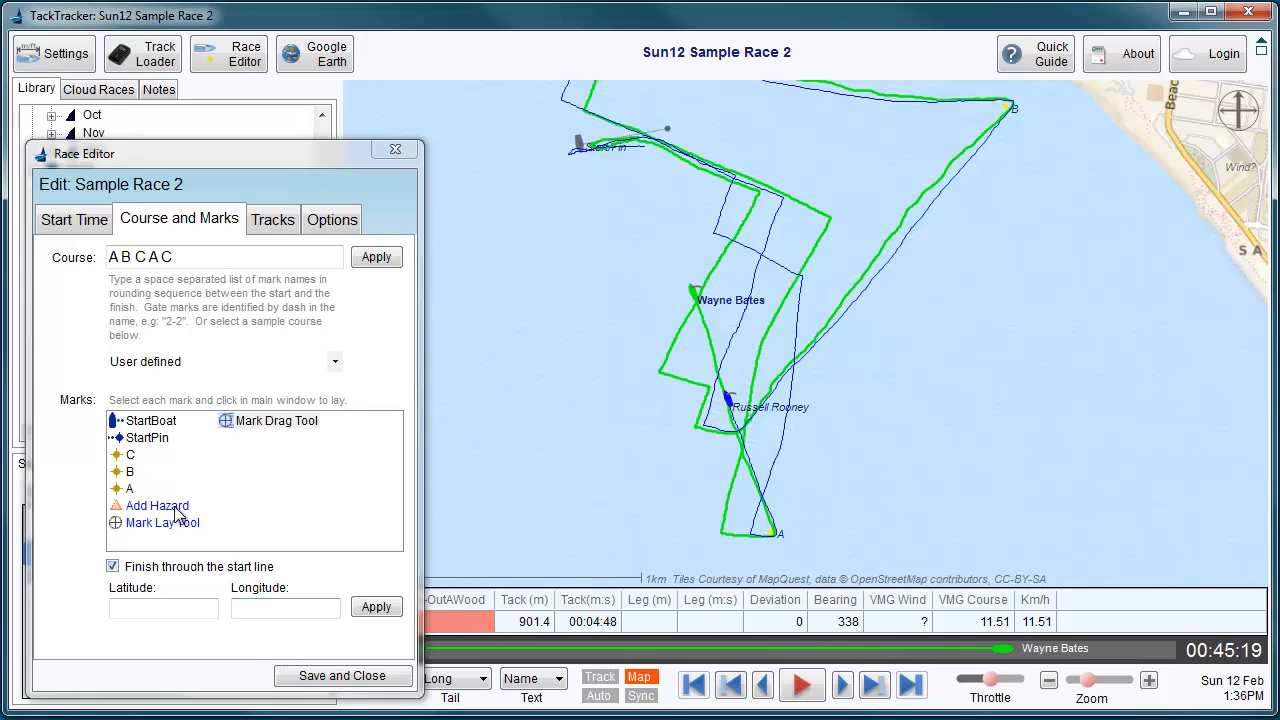
- Select mark B to show its coordinates, save the race edits, create the two Sample Race races, and close the Track Loader
left_click(130, 471)
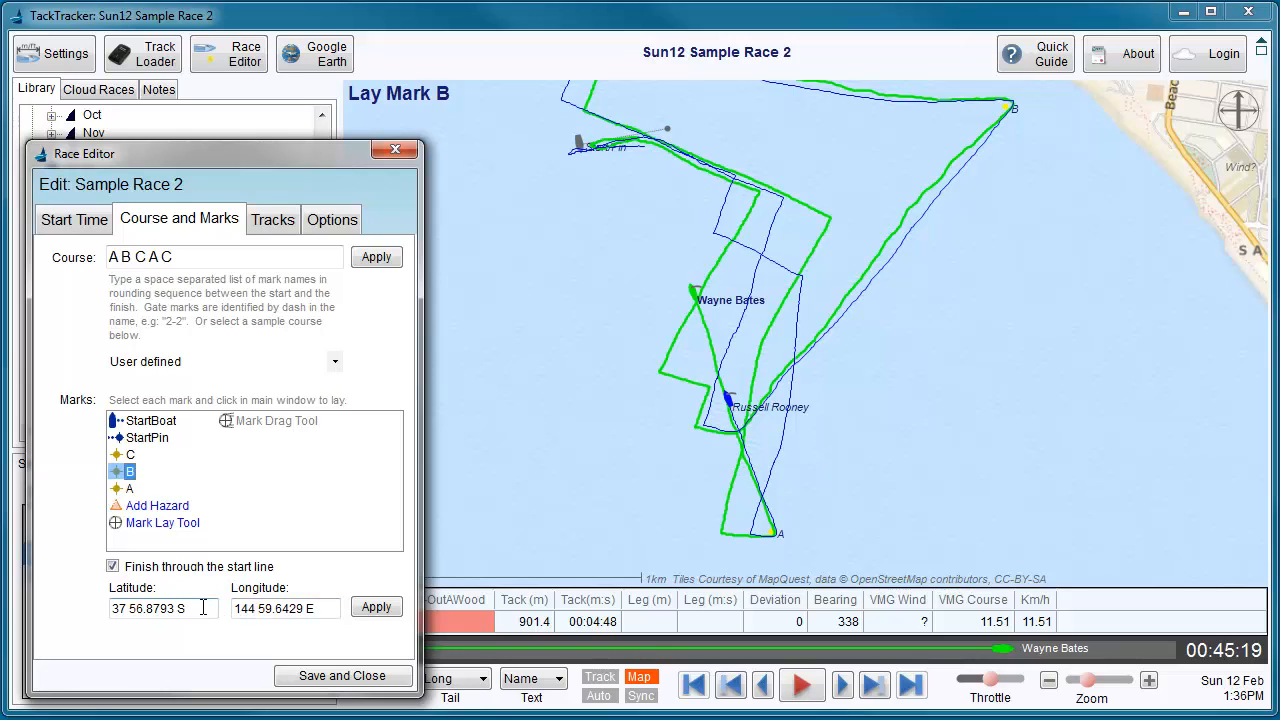
left_click(312, 681)
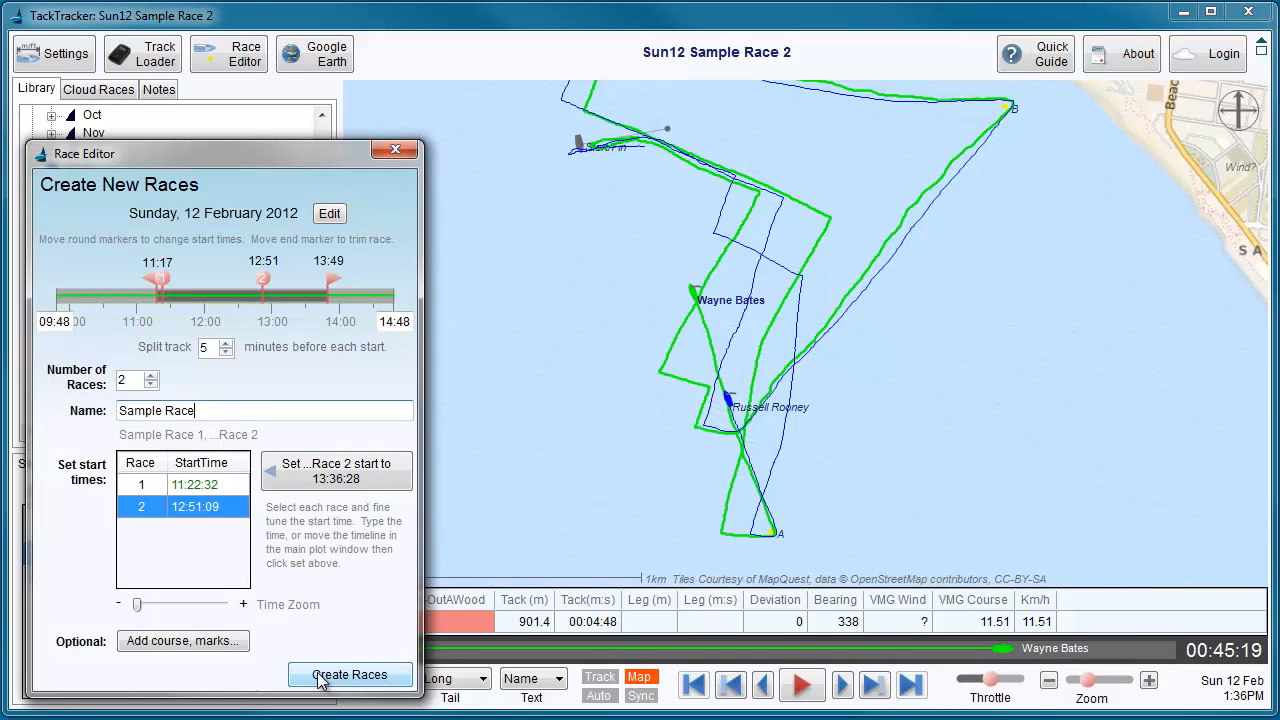
left_click(320, 680)
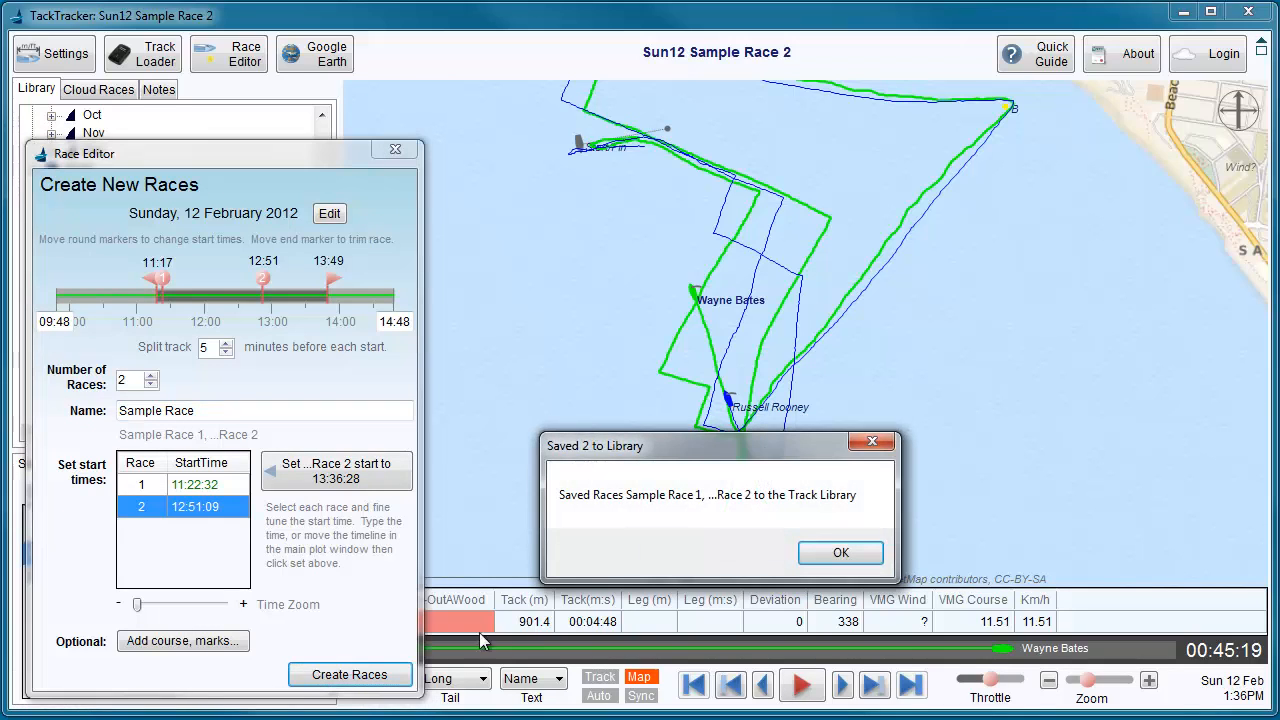
left_click(840, 556)
left_click(776, 151)
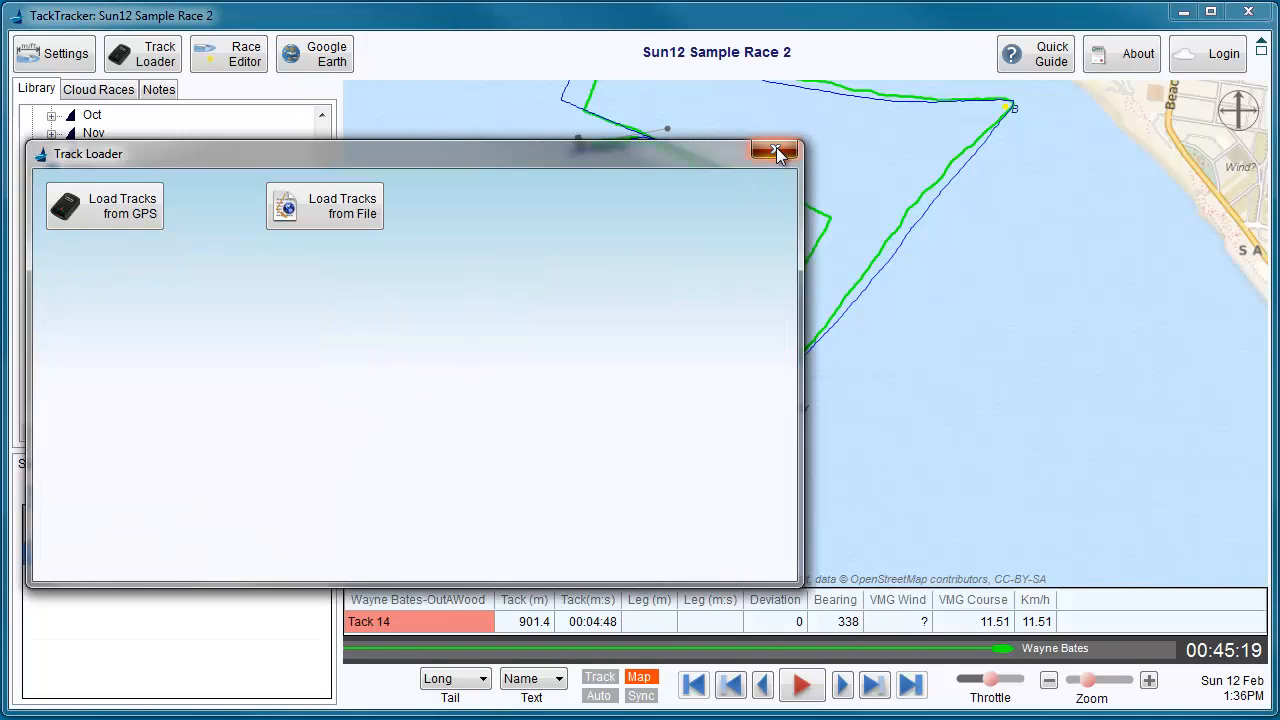
- Open Sun12 Sample Race 1 from the library and advance its replay to about 00:36:18 to examine the fourth leg
left_click_drag(320, 264, 319, 271)
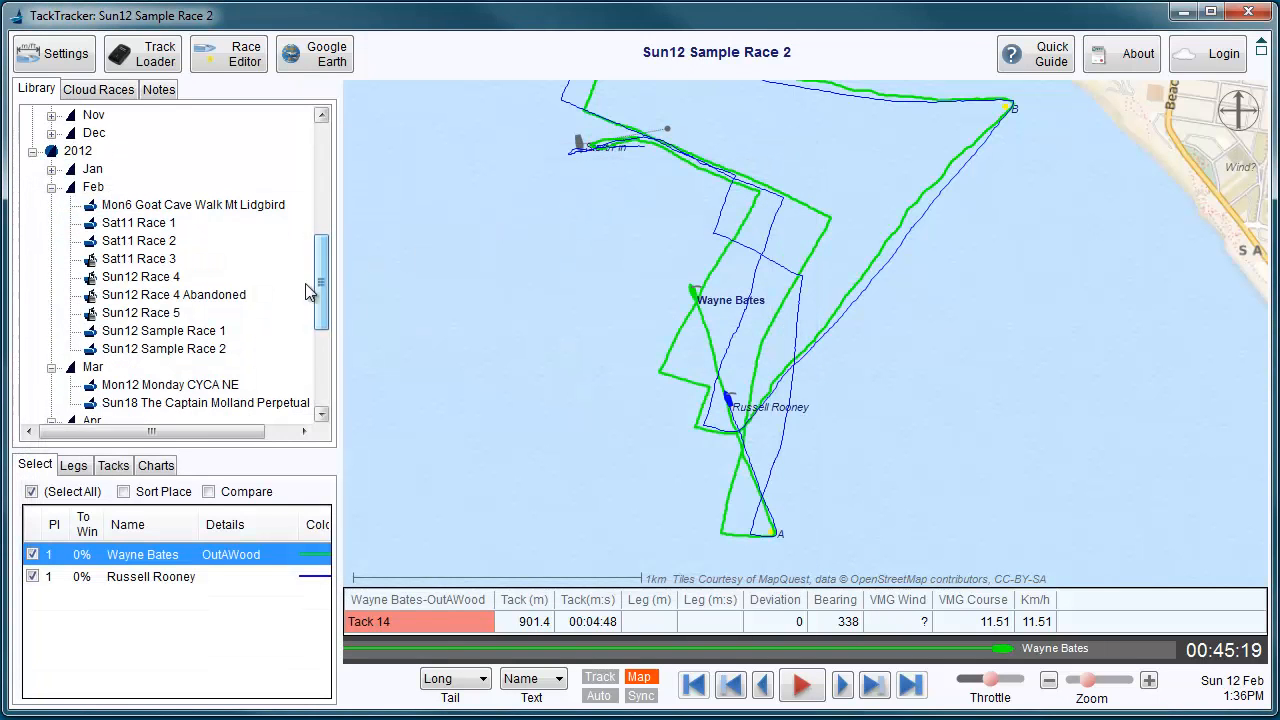
left_click(197, 340)
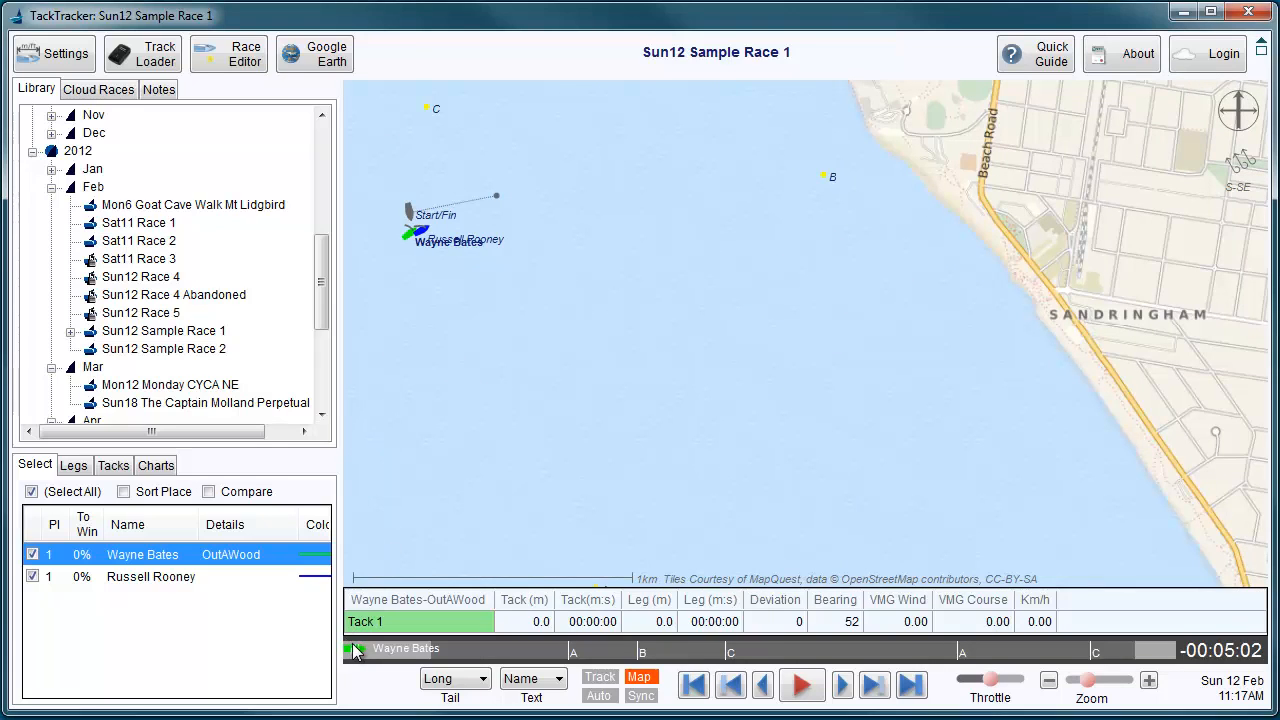
left_click_drag(352, 643, 914, 604)
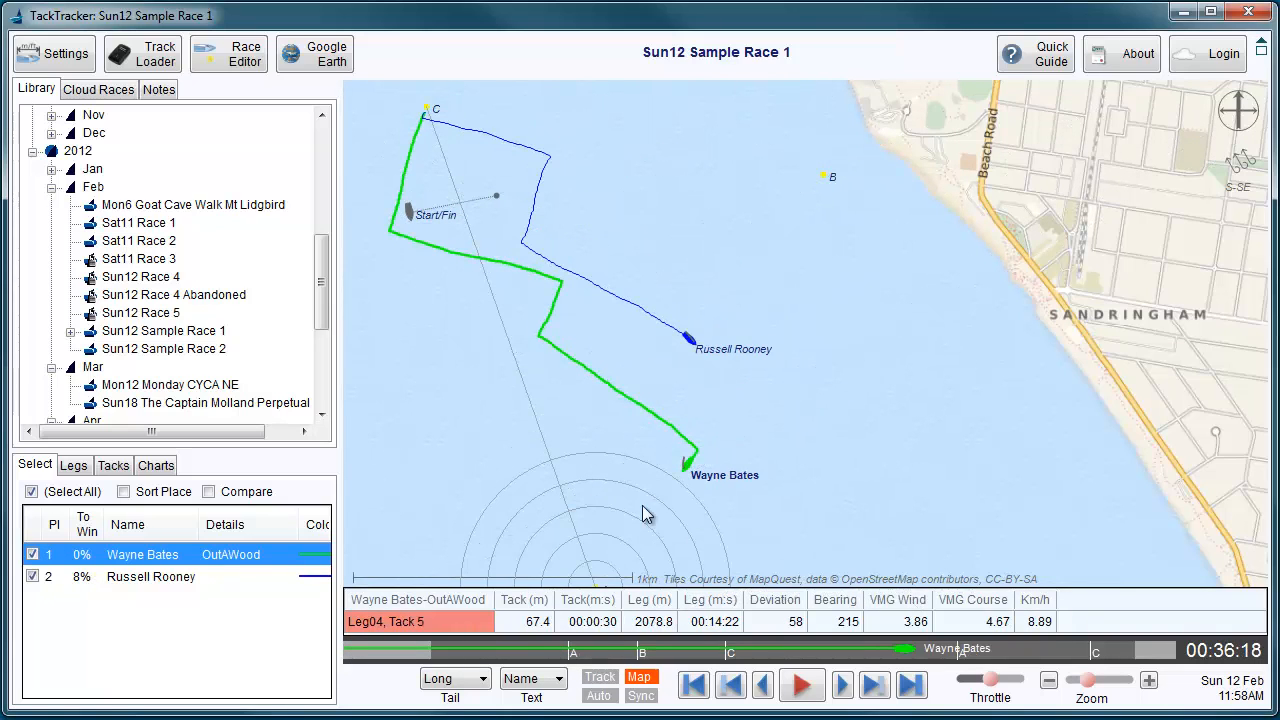
left_click_drag(571, 491, 570, 475)
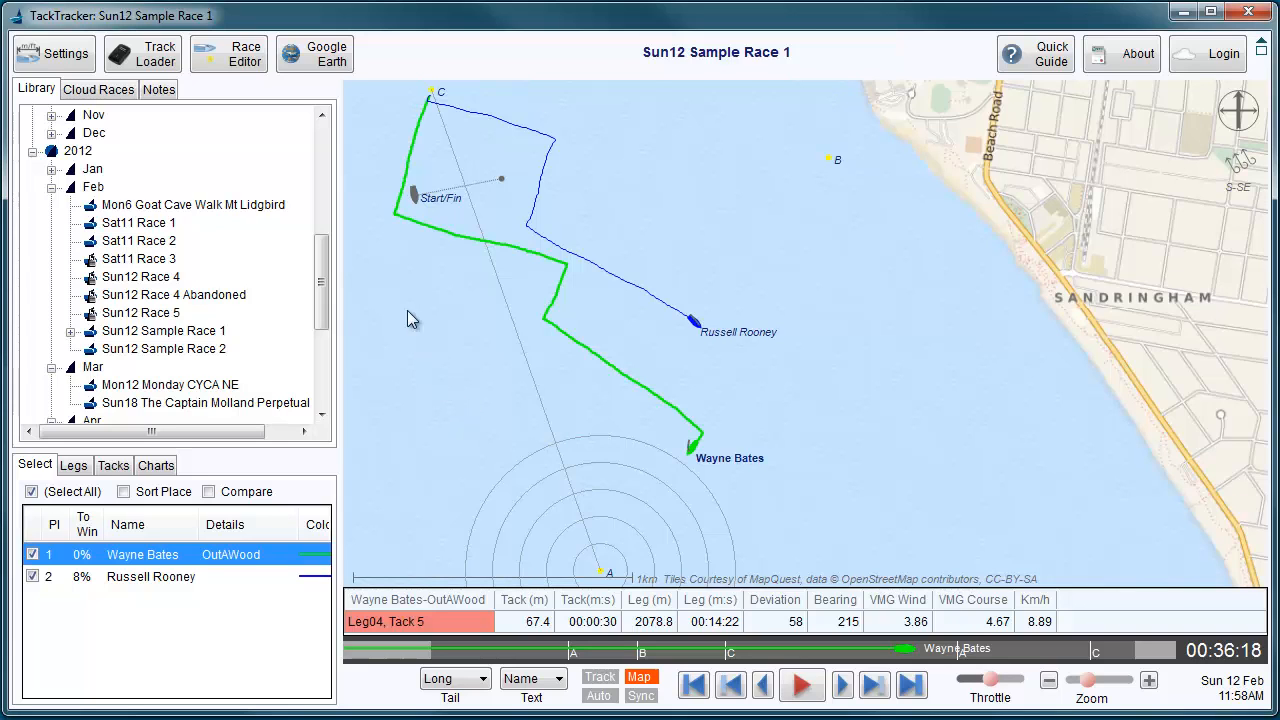
- Open the Track Loader and filter the loaded tracks to the date 12/02/2012
left_click(167, 55)
left_click_drag(289, 81, 537, 112)
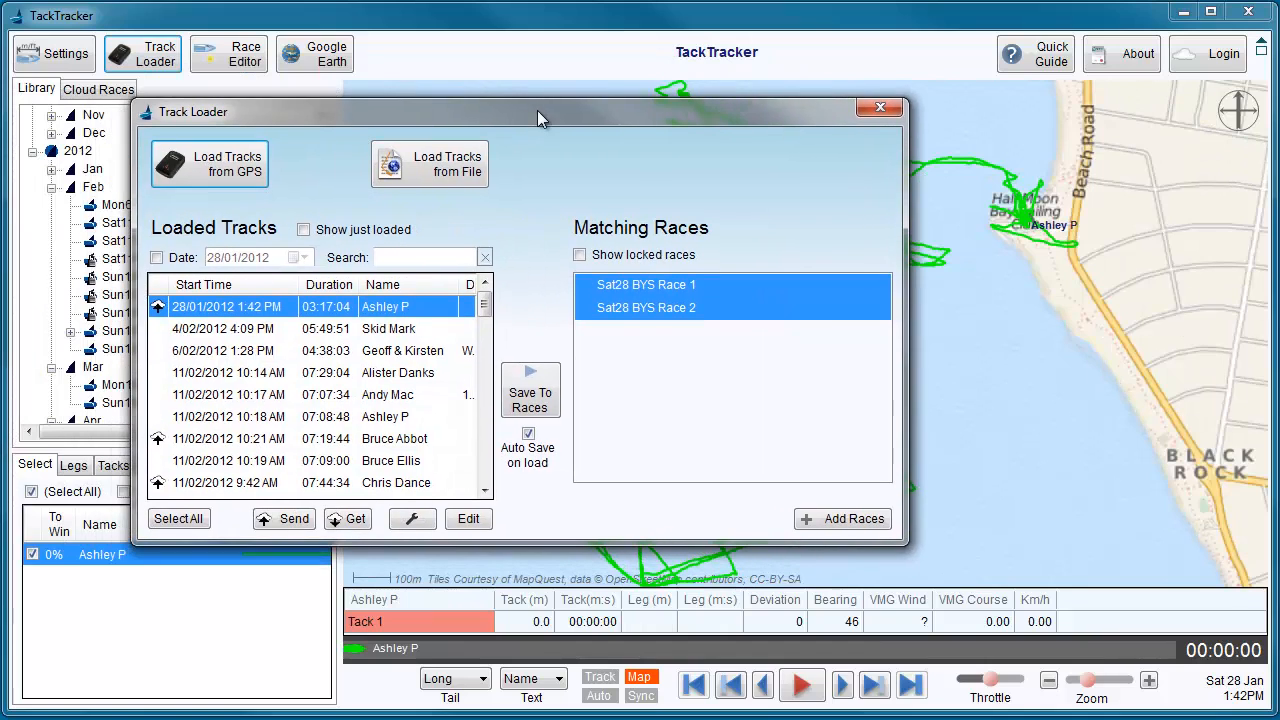
left_click_drag(484, 303, 487, 393)
left_click(276, 396)
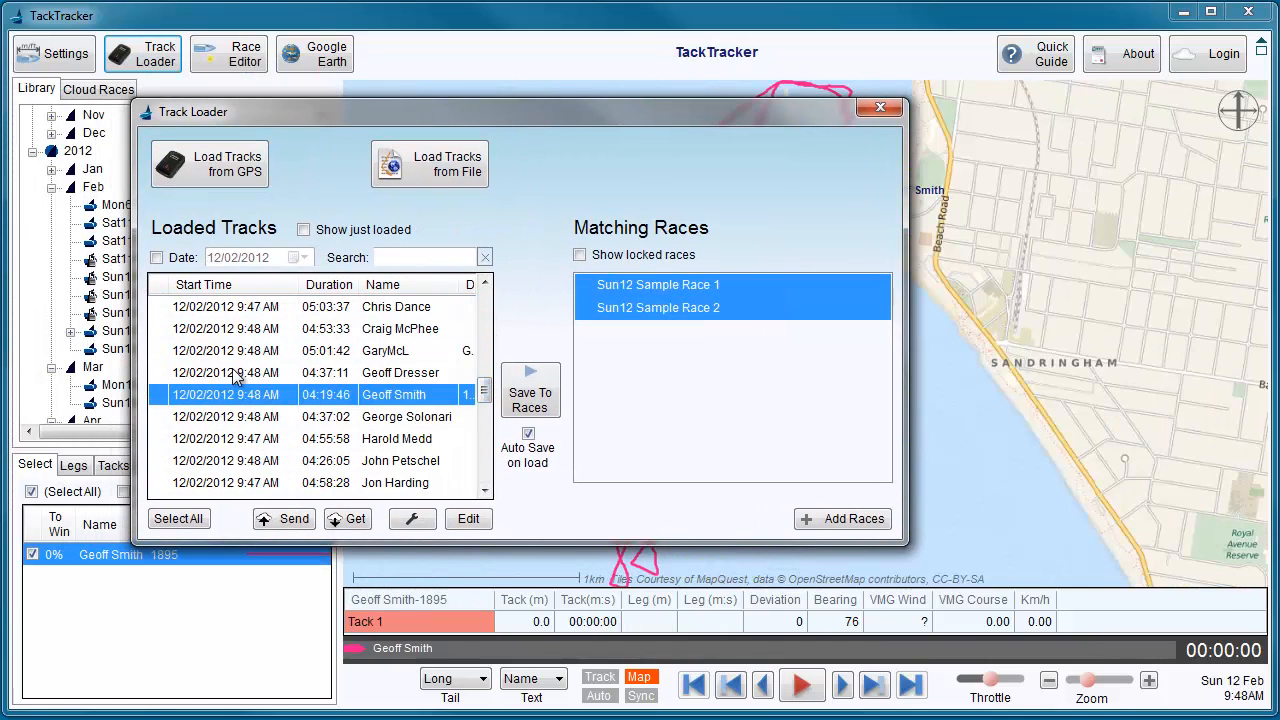
left_click(157, 258)
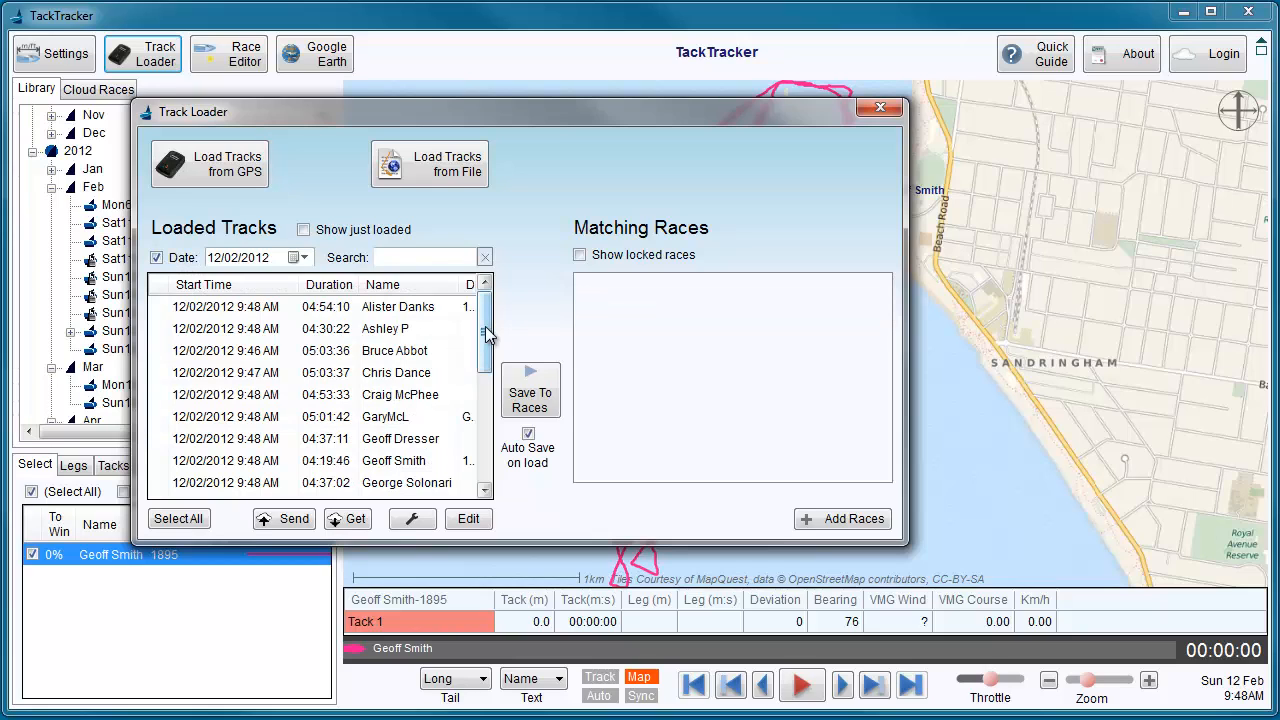
- Save the first eight tracks in the filtered list to both Sun12 Sample Race 1 and Sun12 Sample Race 2, and close the loader
left_click(414, 312)
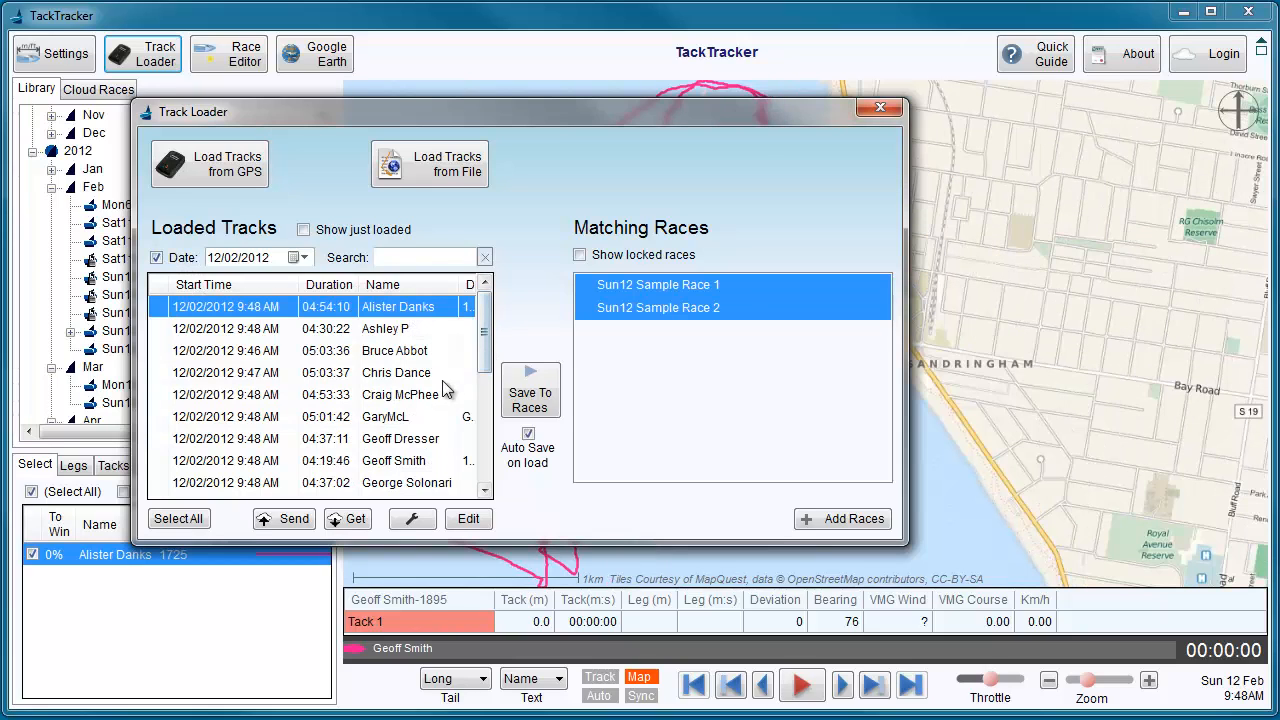
left_click(418, 462, "shift")
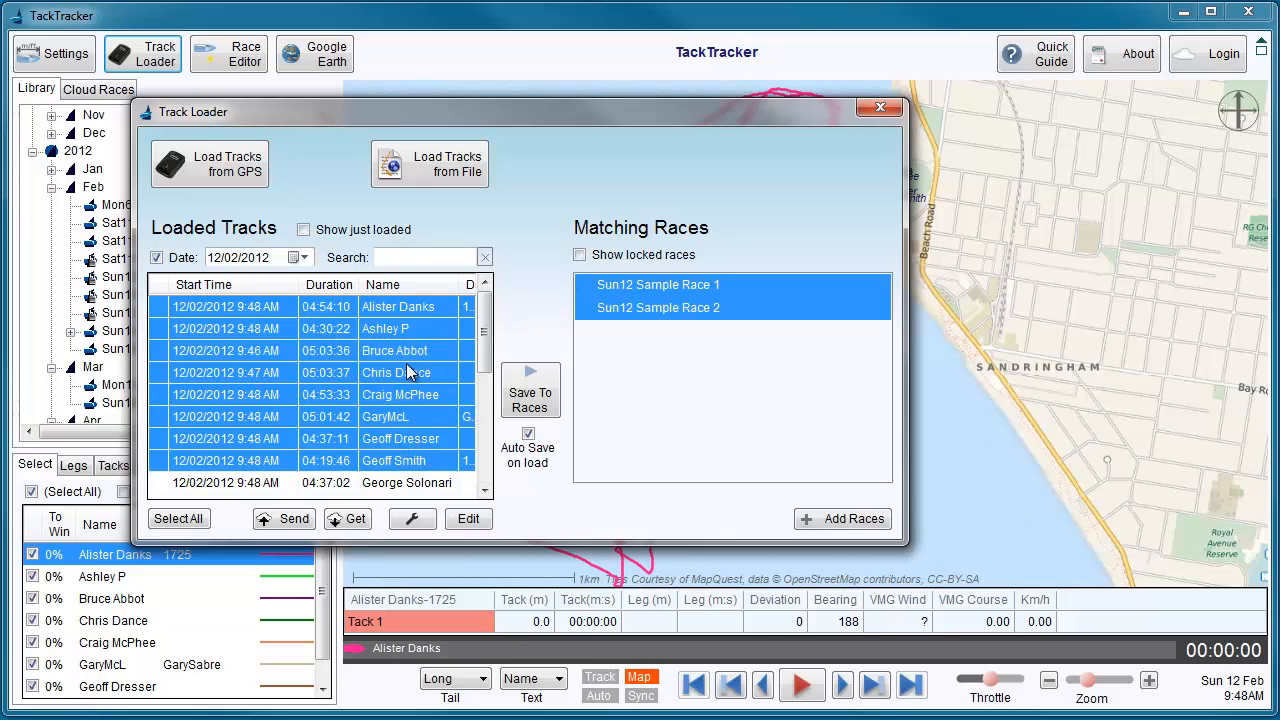
left_click(535, 403)
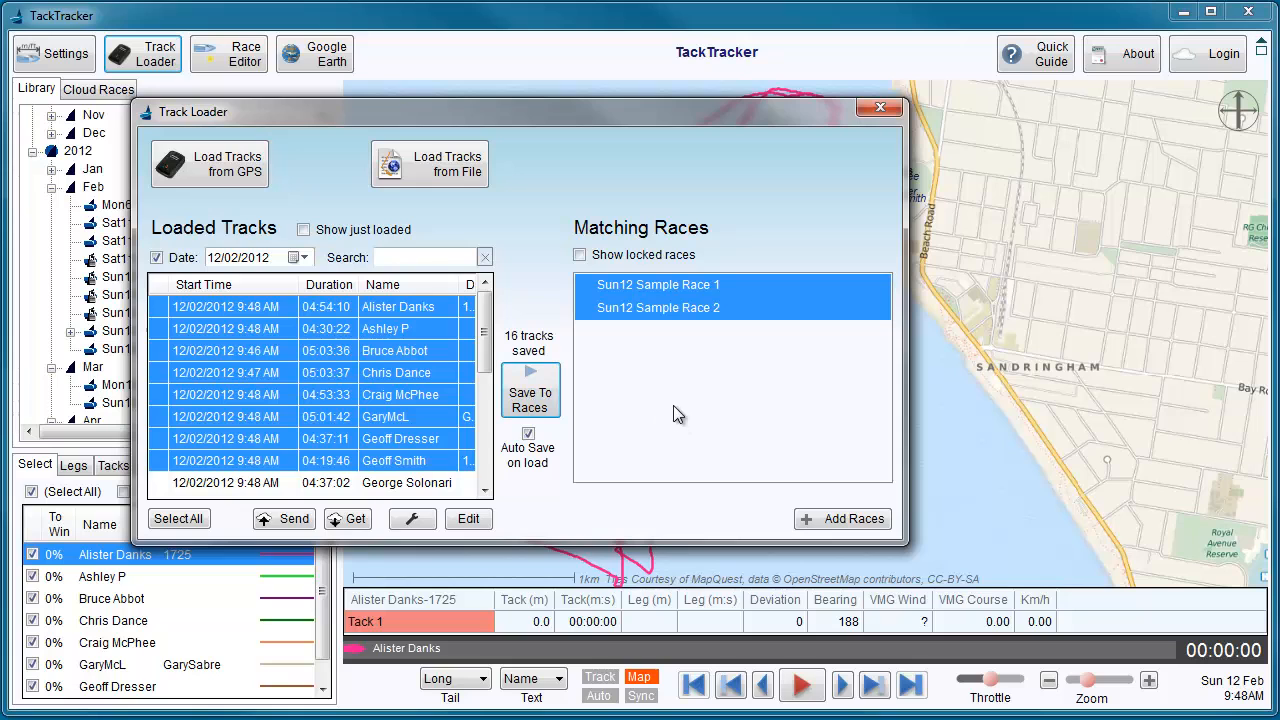
left_click(878, 110)
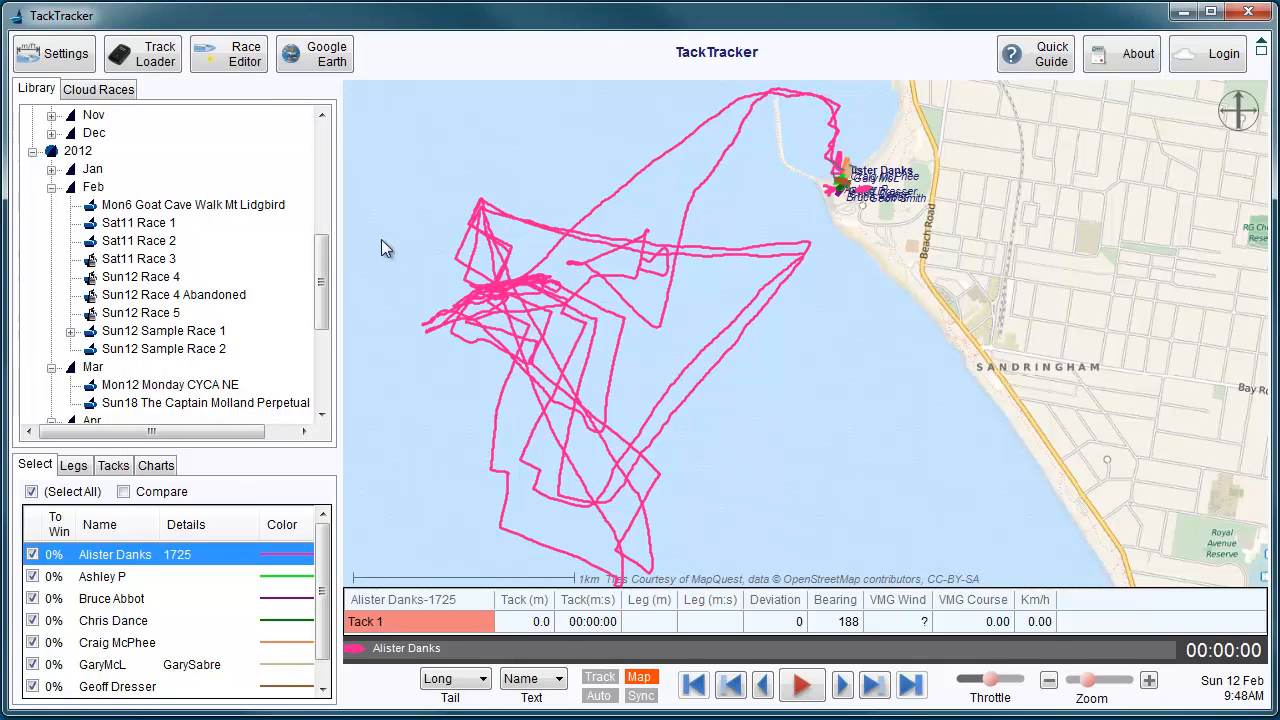
- Open Sun12 Sample Race 1 and move the replay to the fleet's first rounding of mark A
left_click(183, 331)
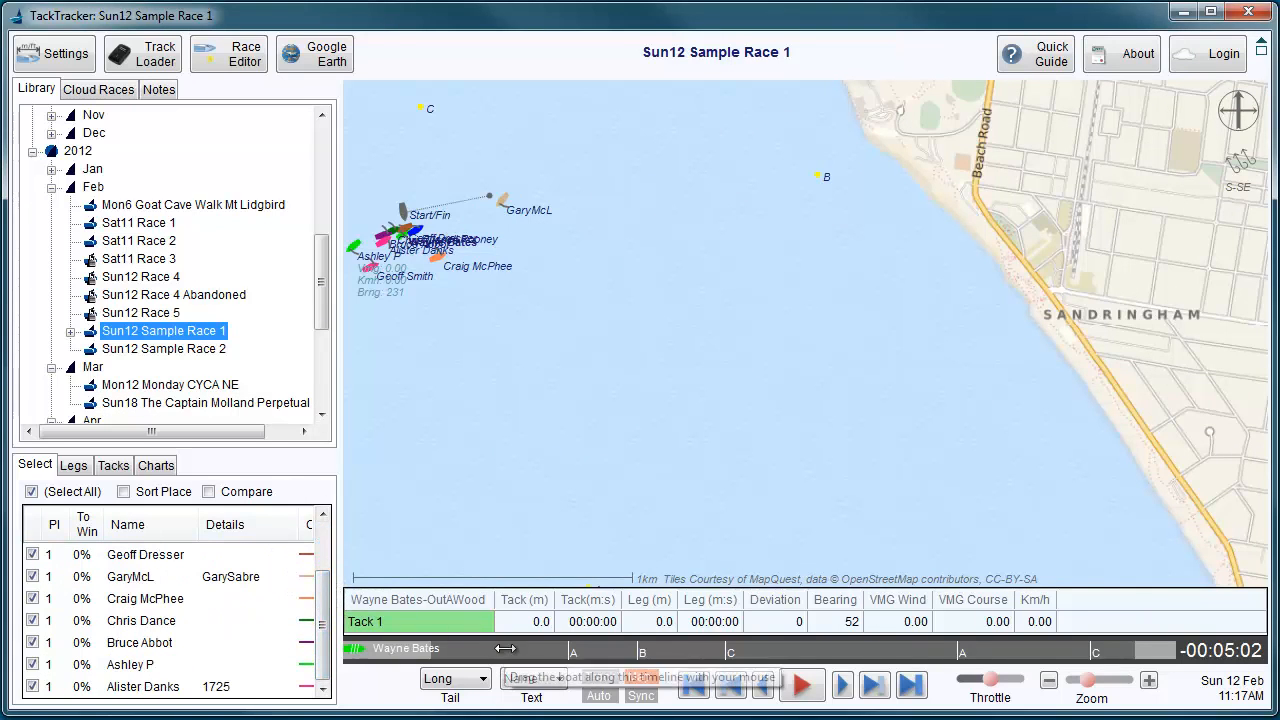
left_click(563, 651)
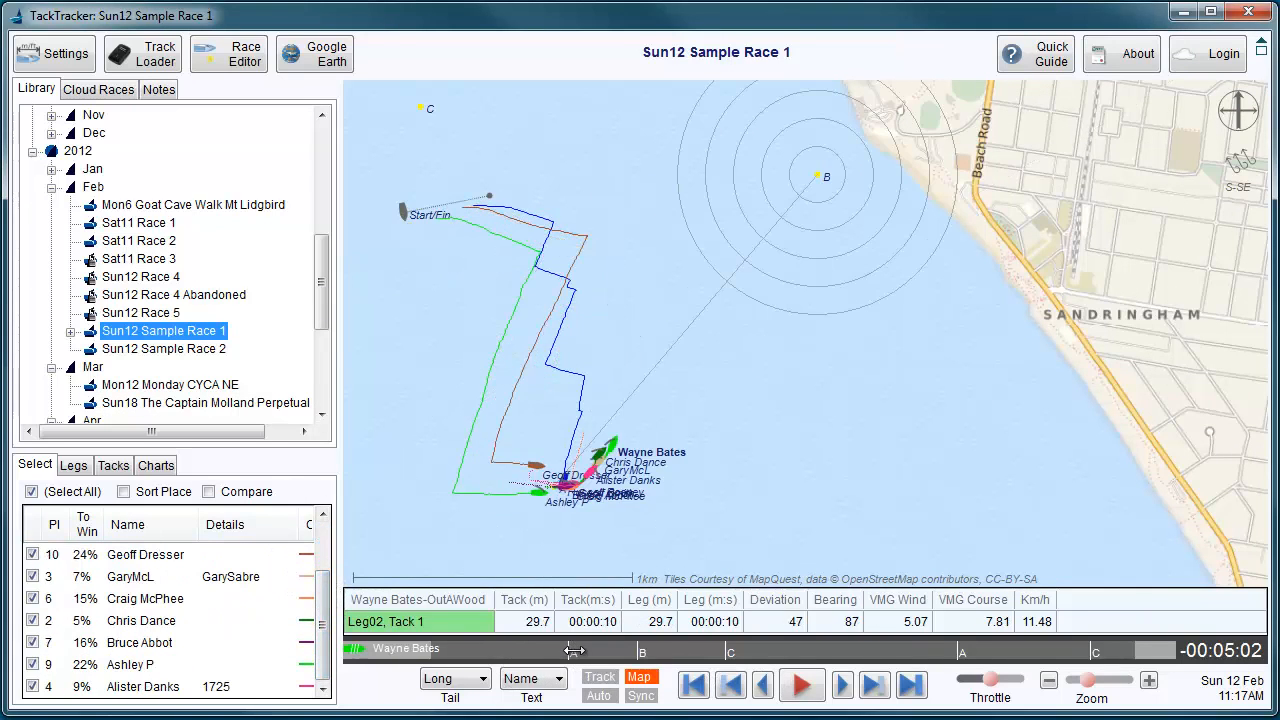